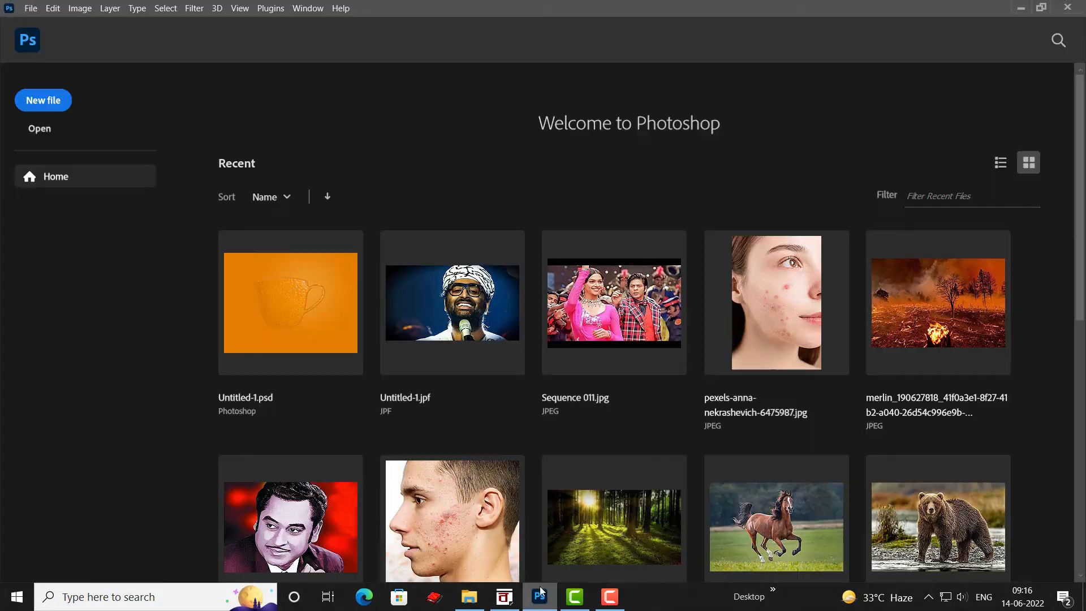
# - Open the curly-haired child's portrait photo from the Downloads folder
pyautogui.click(31, 11)
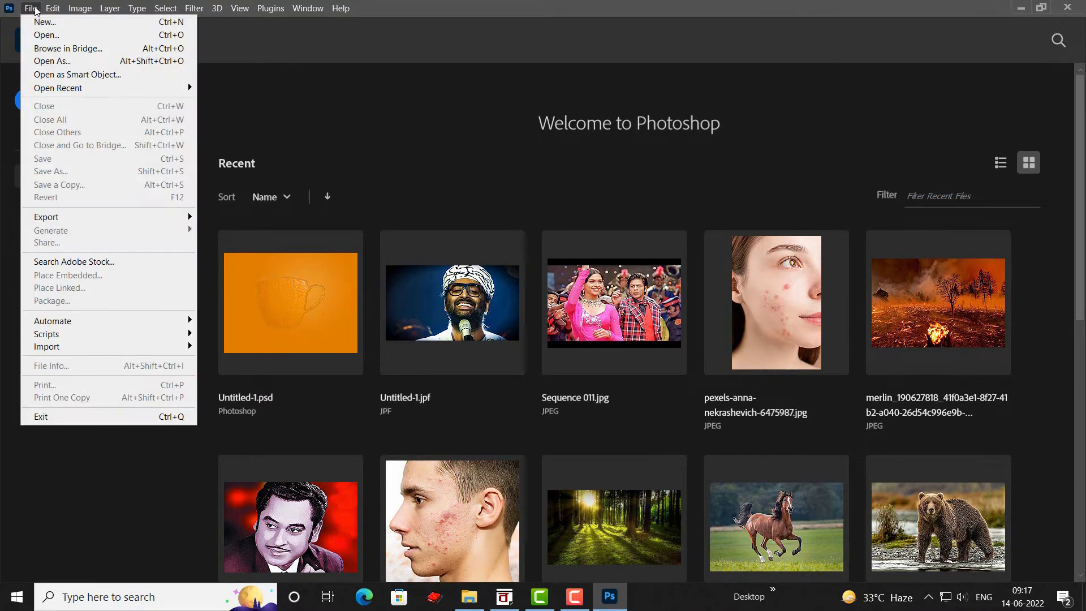
pyautogui.click(67, 62)
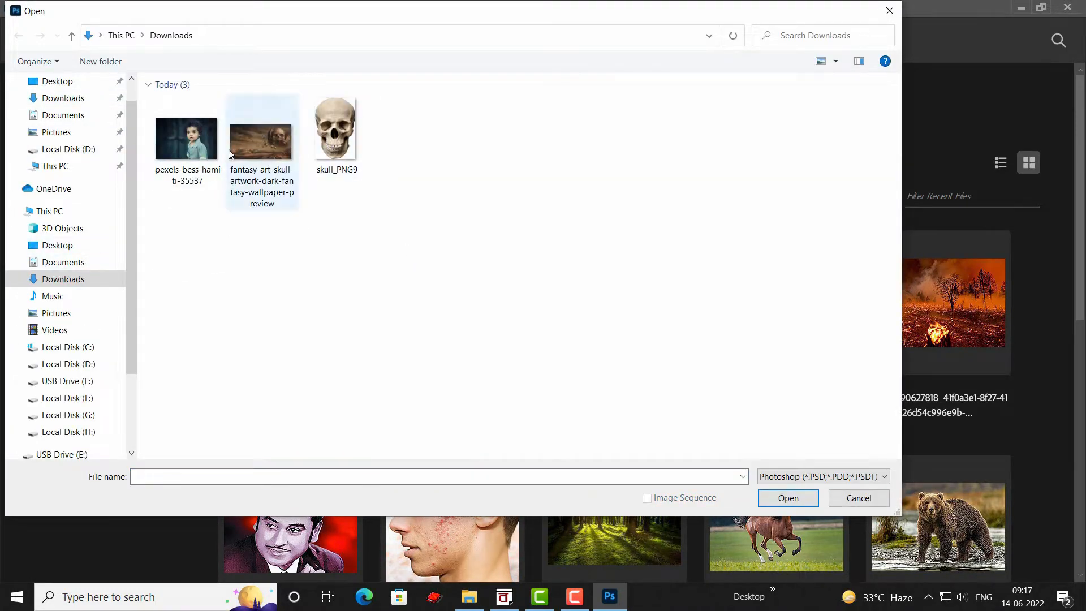
pyautogui.click(196, 190)
pyautogui.click(800, 497)
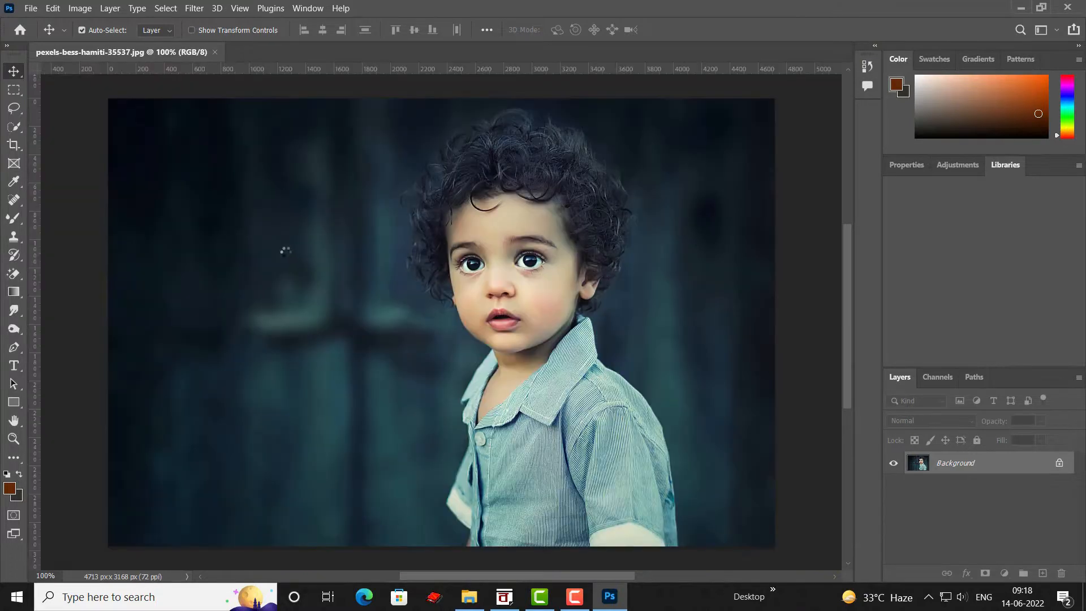
pyautogui.scroll(-1, 436, 273)
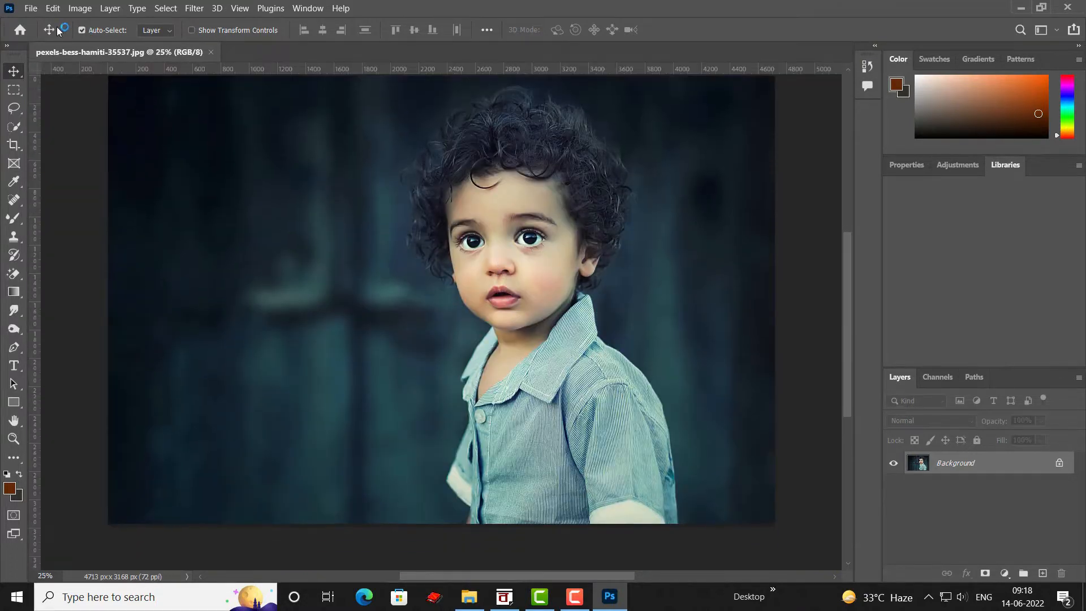
# - Open the image fantasy-art-skull-artwork-dark-fantasy-wallpaper-preview from the Downloads folder
pyautogui.click(31, 8)
pyautogui.click(45, 33)
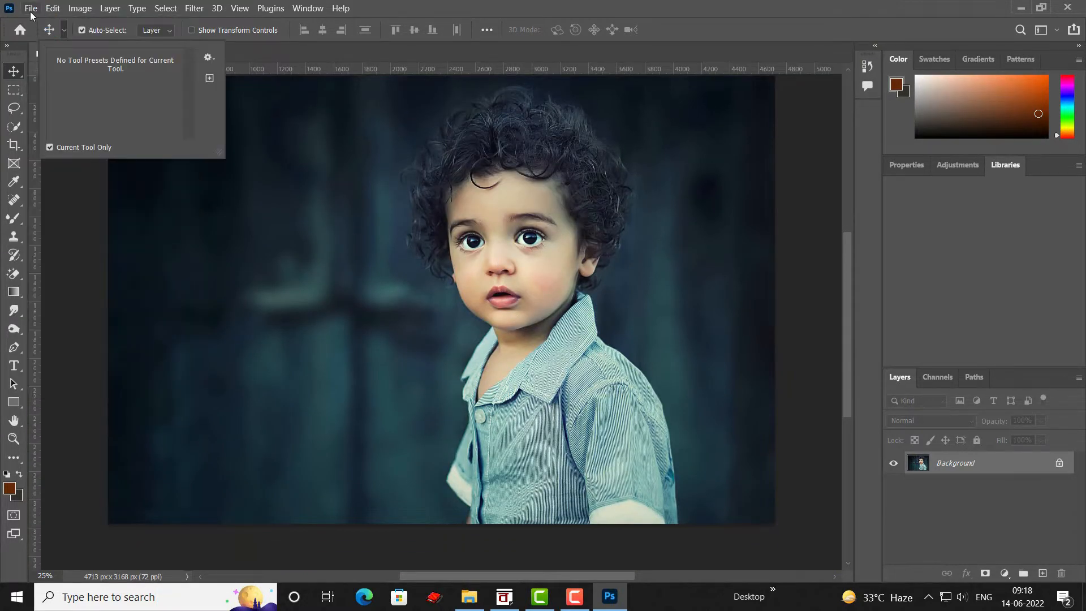
pyautogui.click(31, 8)
pyautogui.click(40, 34)
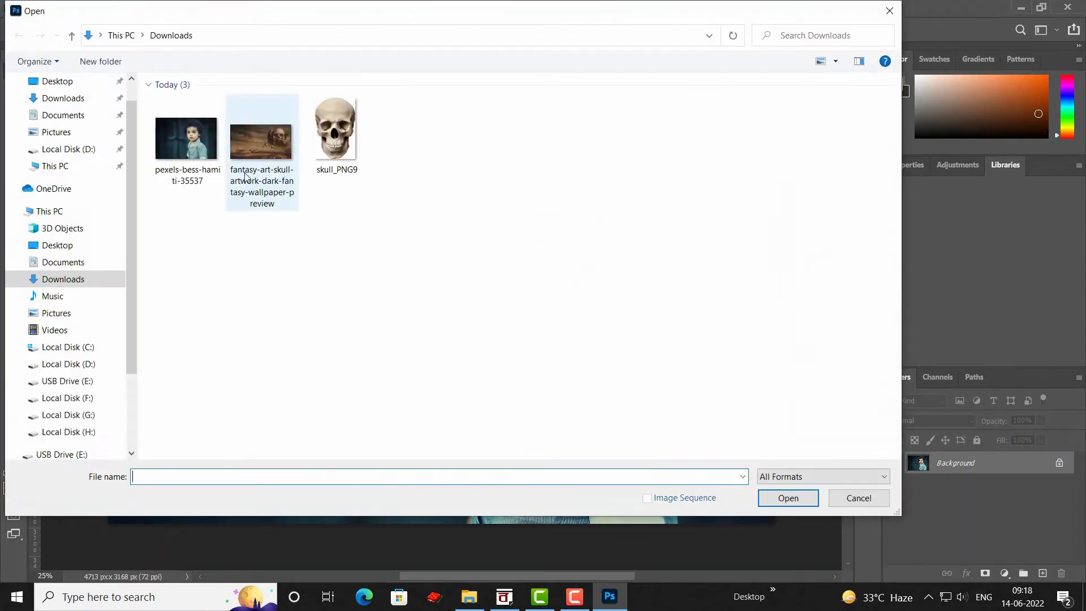
pyautogui.click(261, 141)
pyautogui.click(788, 498)
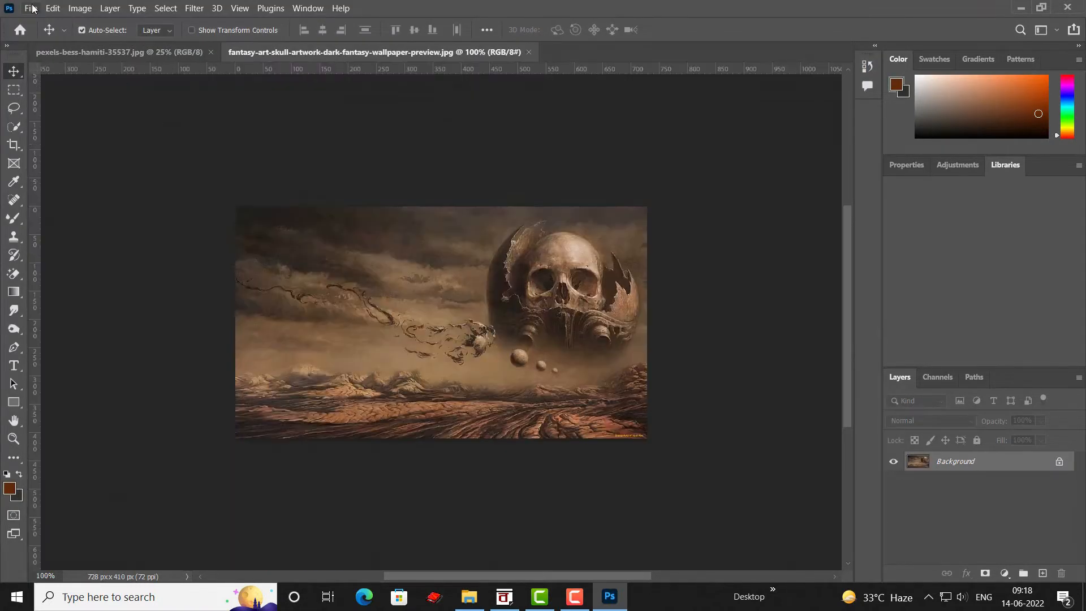
# - Open the skull_PNG9 image from the Downloads folder
pyautogui.click(31, 8)
pyautogui.click(35, 32)
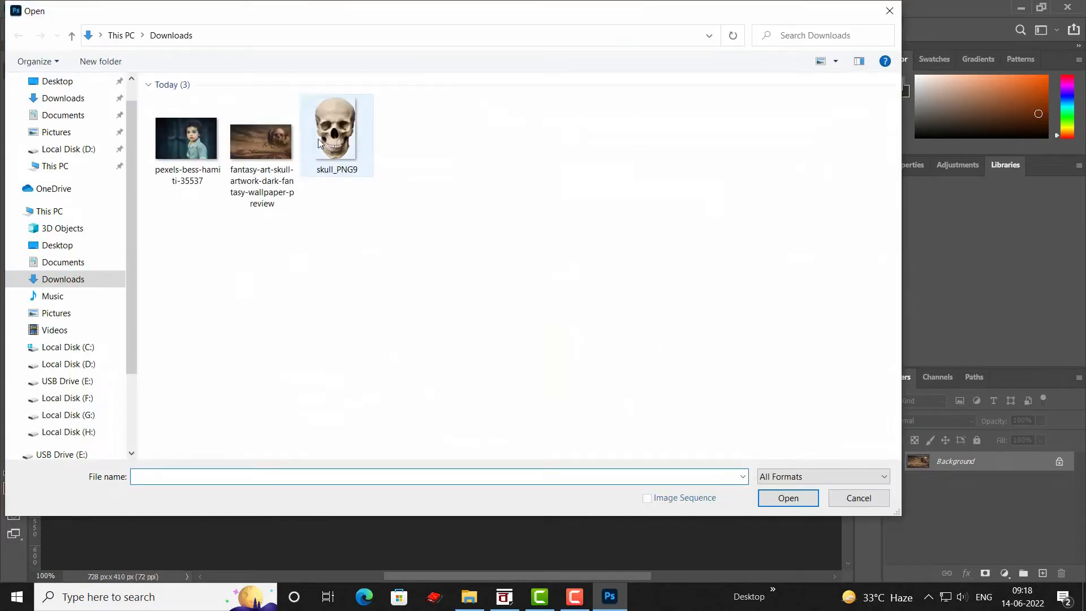
pyautogui.click(331, 137)
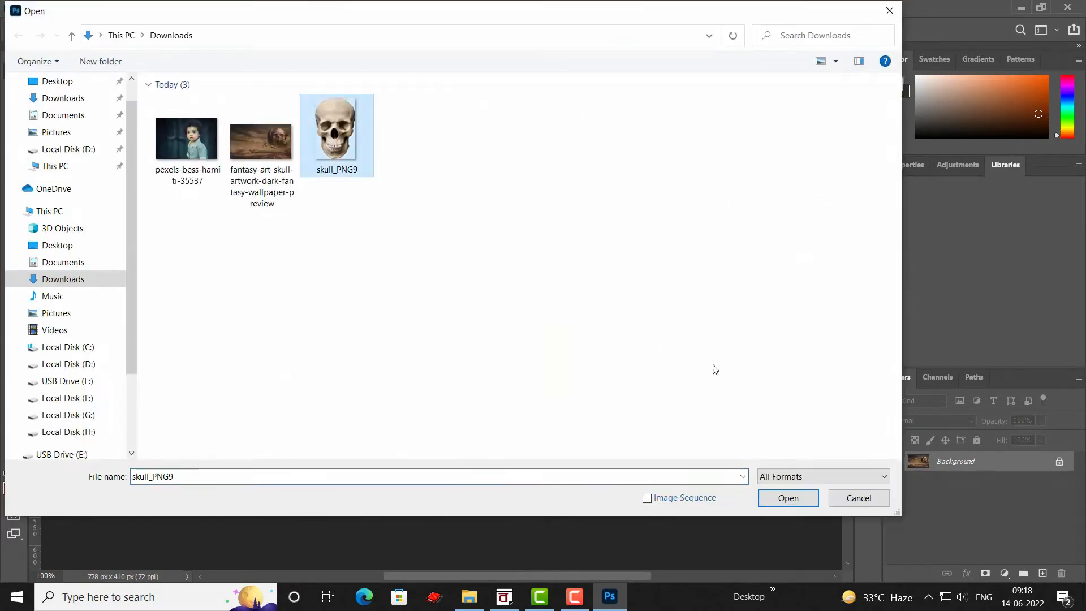
pyautogui.click(788, 497)
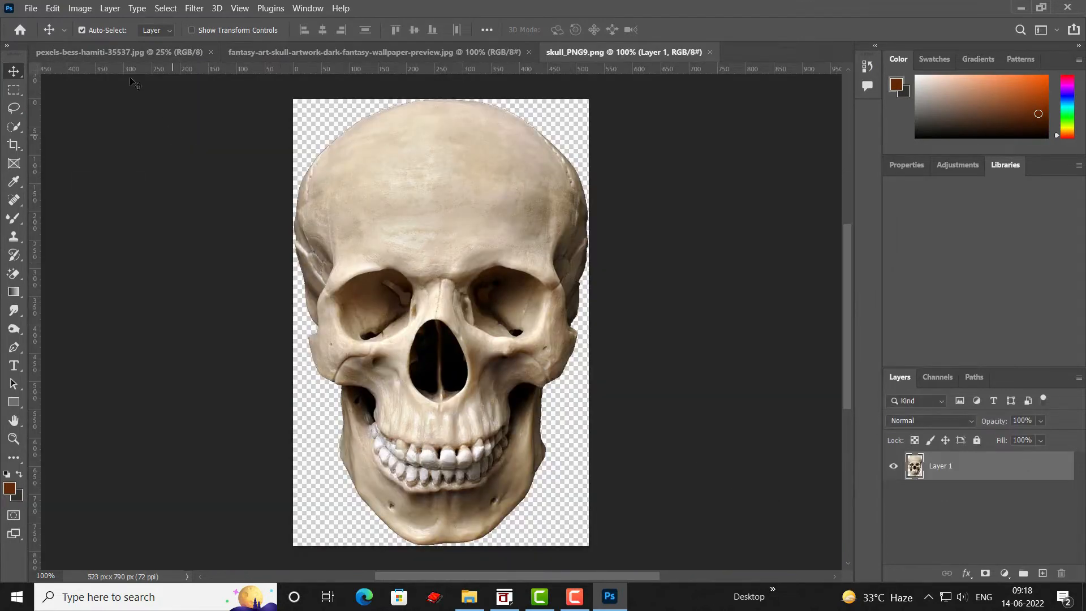
# - In the portrait document, select the child's face, shirt and hair with the Quick Selection Tool
pyautogui.click(130, 54)
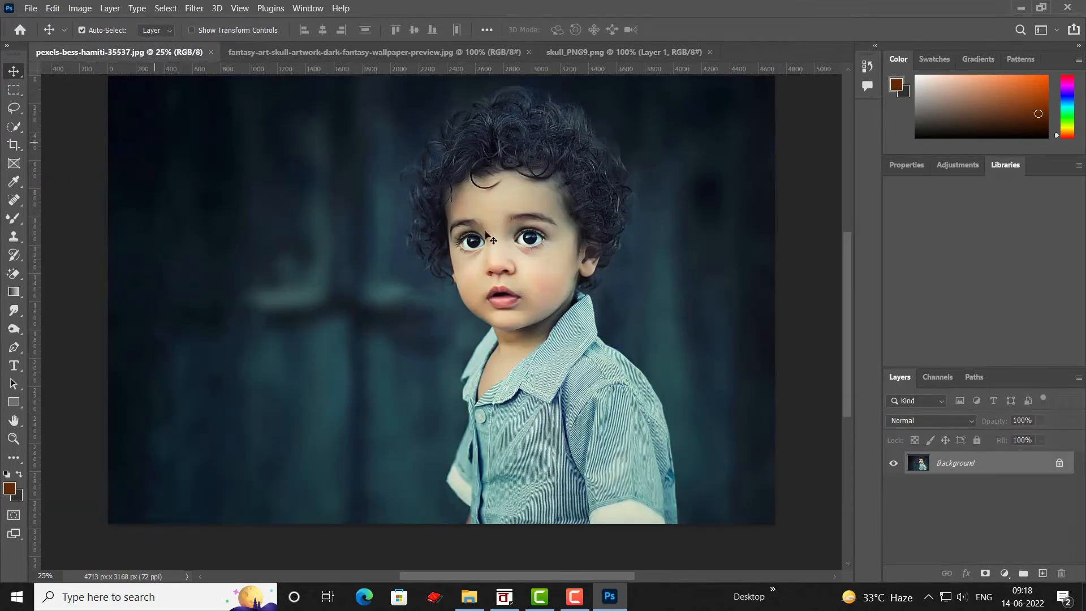
pyautogui.click(316, 53)
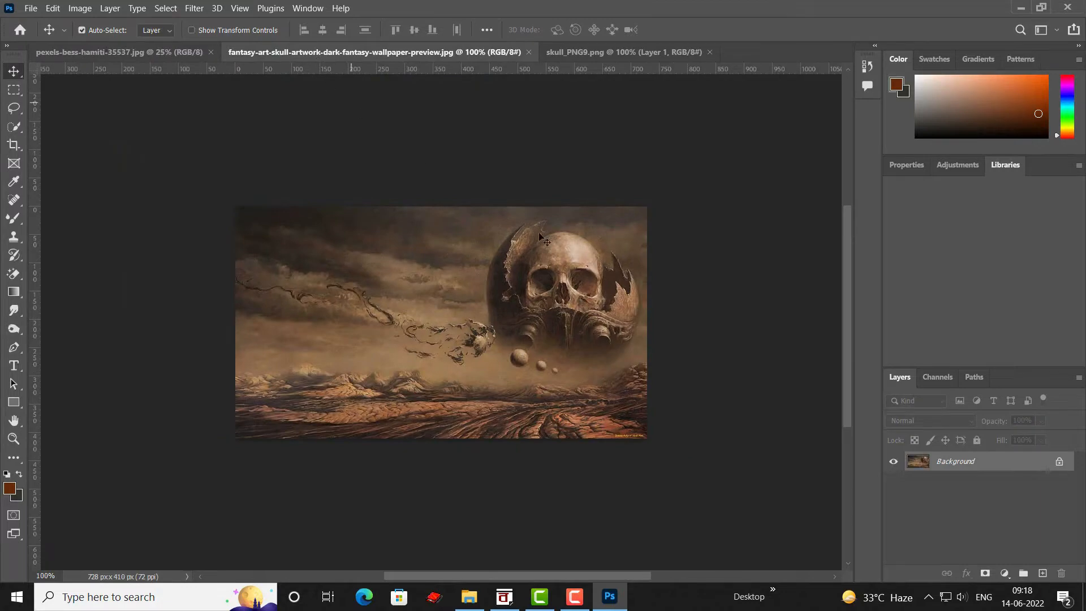
pyautogui.click(600, 53)
pyautogui.click(174, 54)
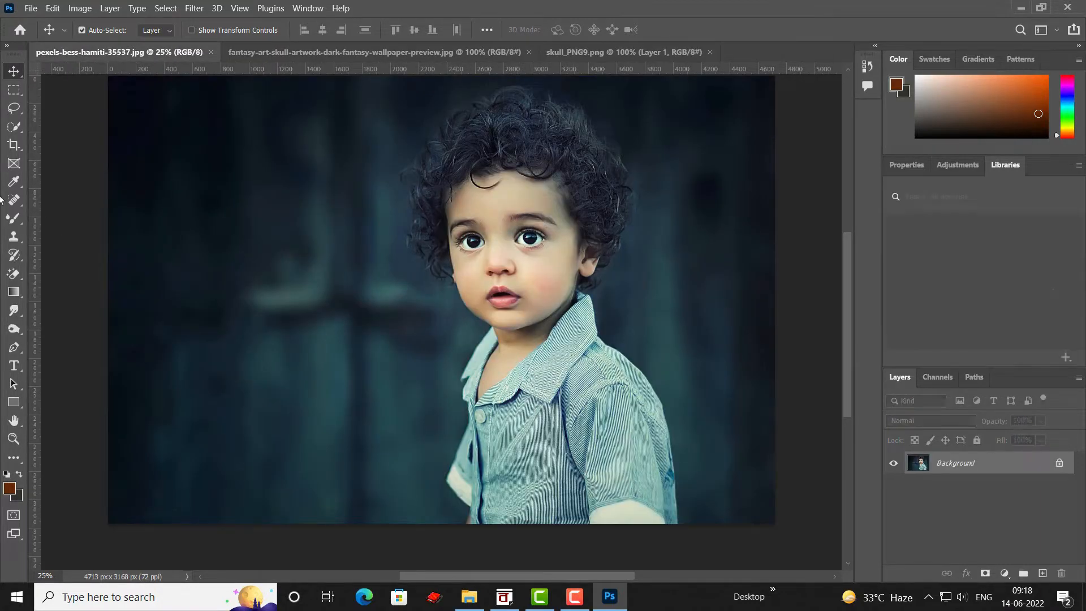
pyautogui.click(14, 126)
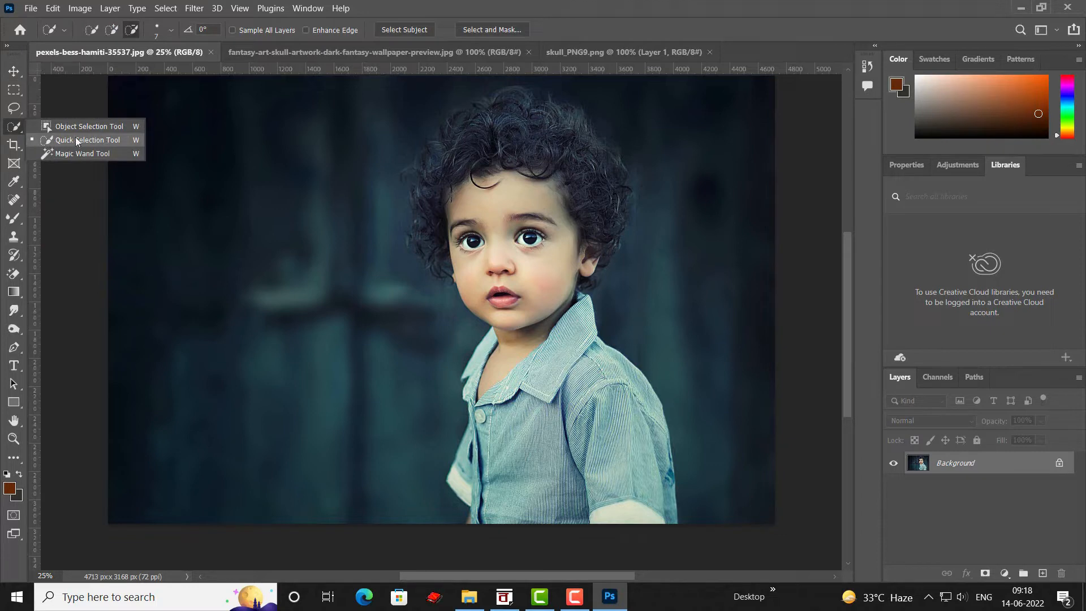
pyautogui.click(105, 141)
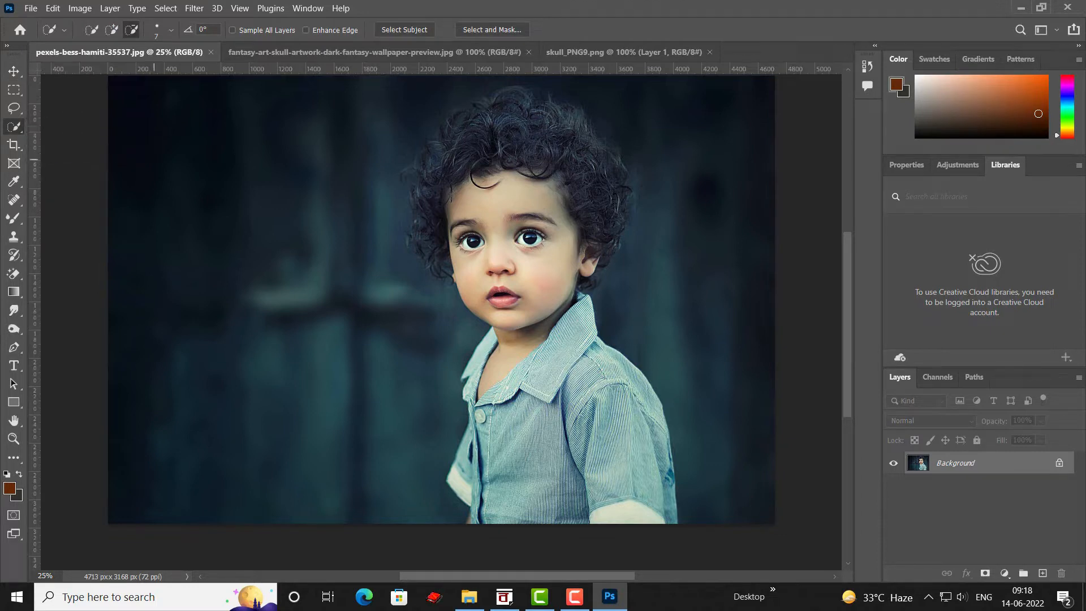
pyautogui.moveTo(463, 141)
pyautogui.mouseDown()
pyautogui.moveTo(480, 150)
pyautogui.moveTo(524, 301)
pyautogui.mouseUp()
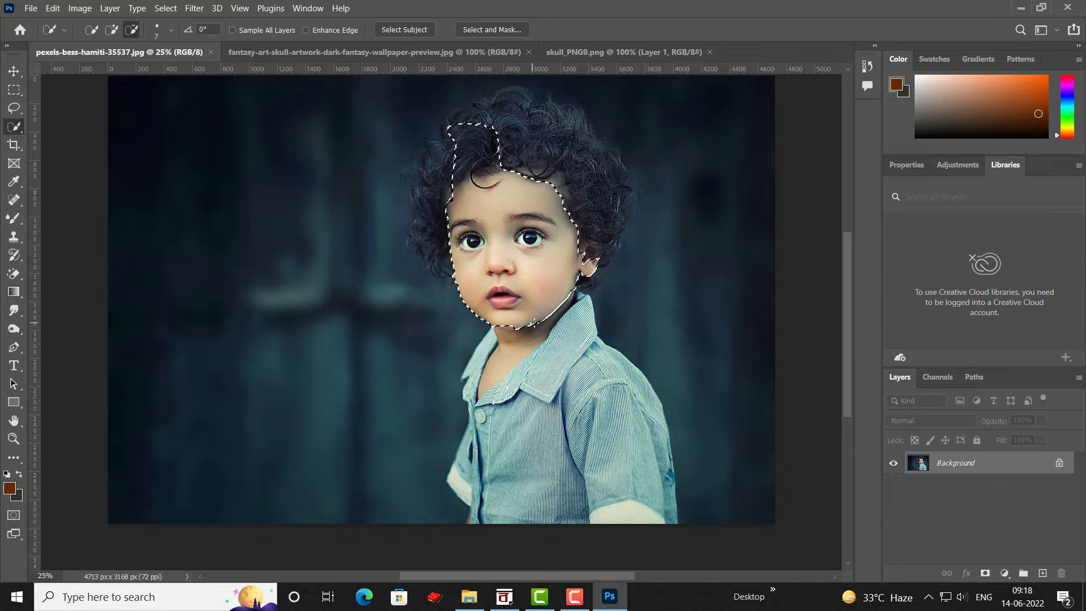
pyautogui.moveTo(492, 390)
pyautogui.mouseDown()
pyautogui.moveTo(543, 362)
pyautogui.moveTo(571, 446)
pyautogui.moveTo(608, 480)
pyautogui.mouseUp()
pyautogui.moveTo(634, 517)
pyautogui.mouseDown()
pyautogui.moveTo(535, 519)
pyautogui.moveTo(542, 509)
pyautogui.moveTo(491, 512)
pyautogui.mouseUp()
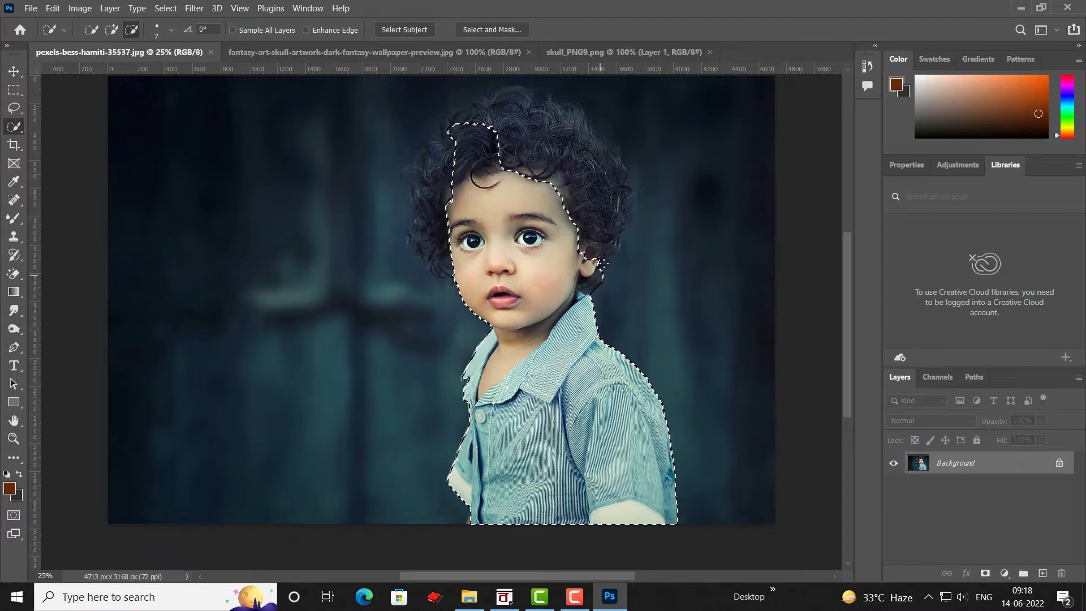
pyautogui.moveTo(611, 210)
pyautogui.mouseDown()
pyautogui.moveTo(608, 150)
pyautogui.moveTo(549, 112)
pyautogui.moveTo(571, 115)
pyautogui.moveTo(566, 101)
pyautogui.moveTo(521, 115)
pyautogui.moveTo(513, 89)
pyautogui.moveTo(457, 126)
pyautogui.mouseUp()
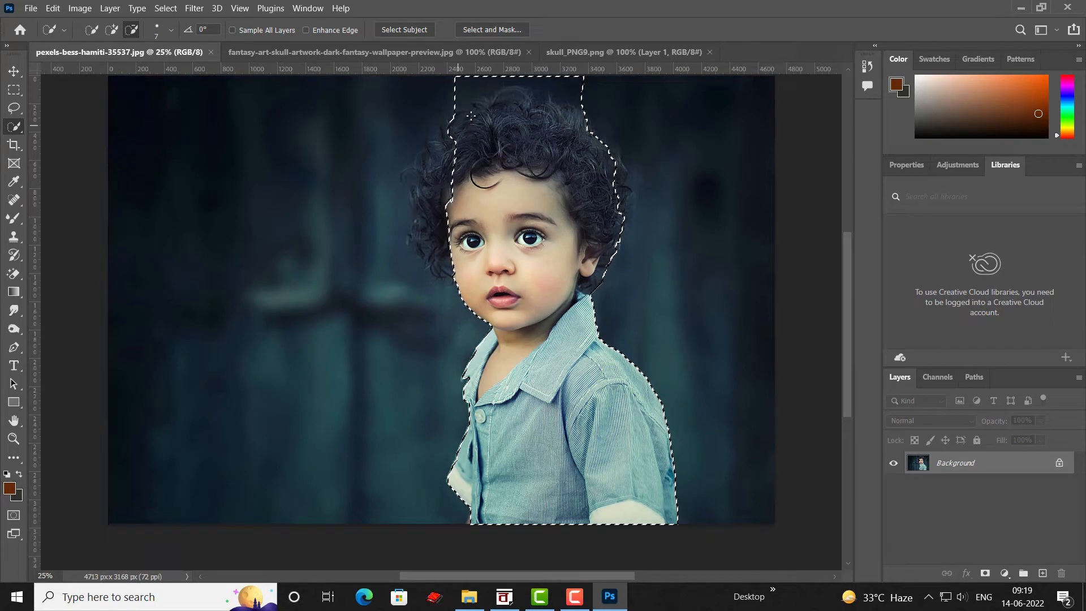
pyautogui.moveTo(431, 174)
pyautogui.mouseDown()
pyautogui.moveTo(417, 208)
pyautogui.moveTo(432, 267)
pyautogui.mouseUp()
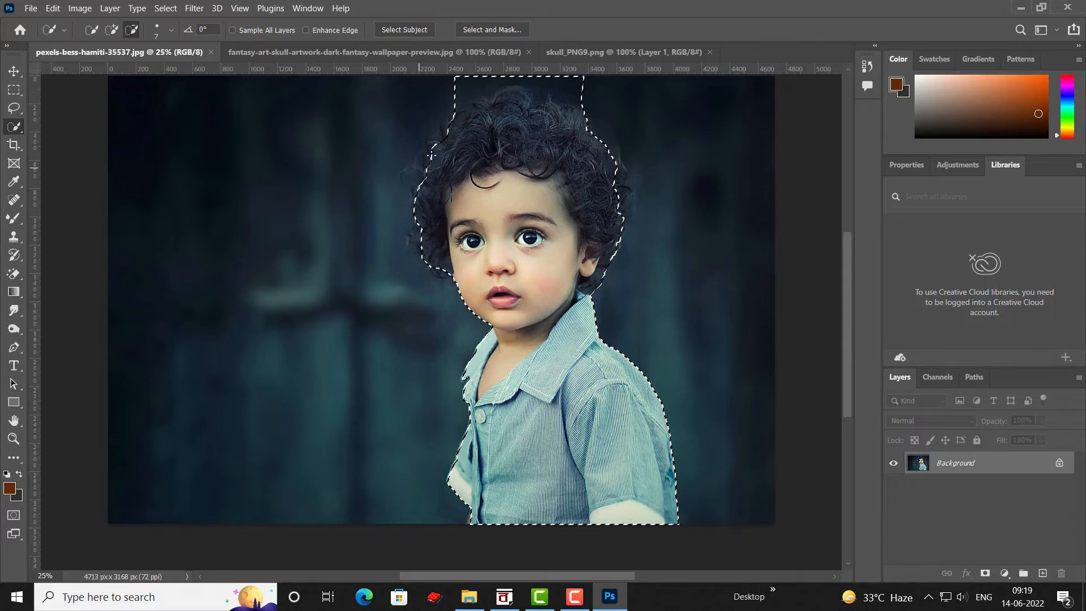
# - Remove the excess background above the child's head from the selection with the Quick Selection Tool
pyautogui.scroll(1, 429, 100)
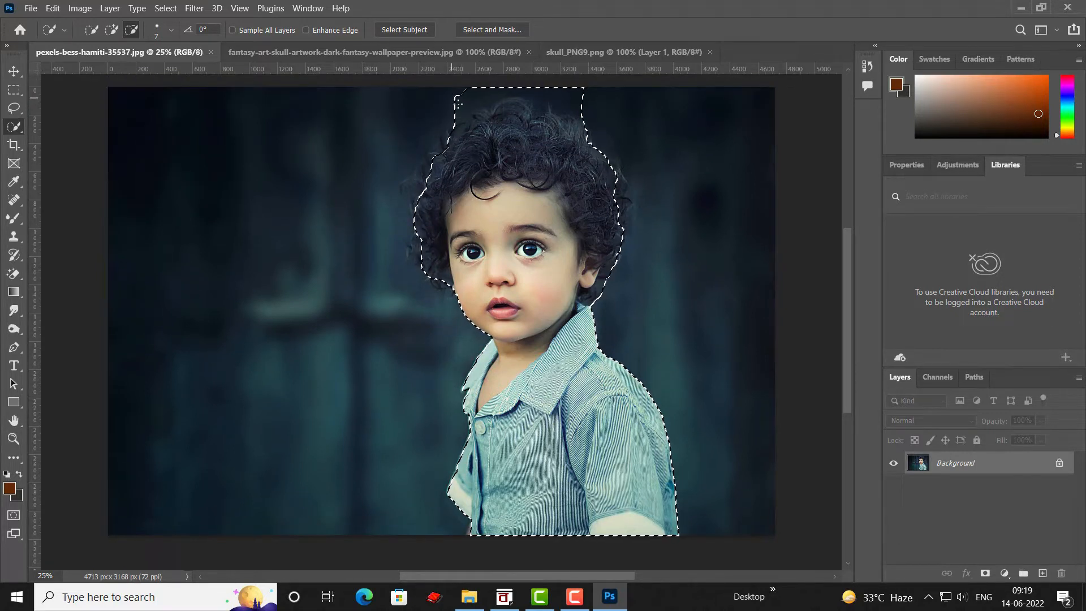
pyautogui.moveTo(469, 100); pyautogui.dragTo(454, 107)
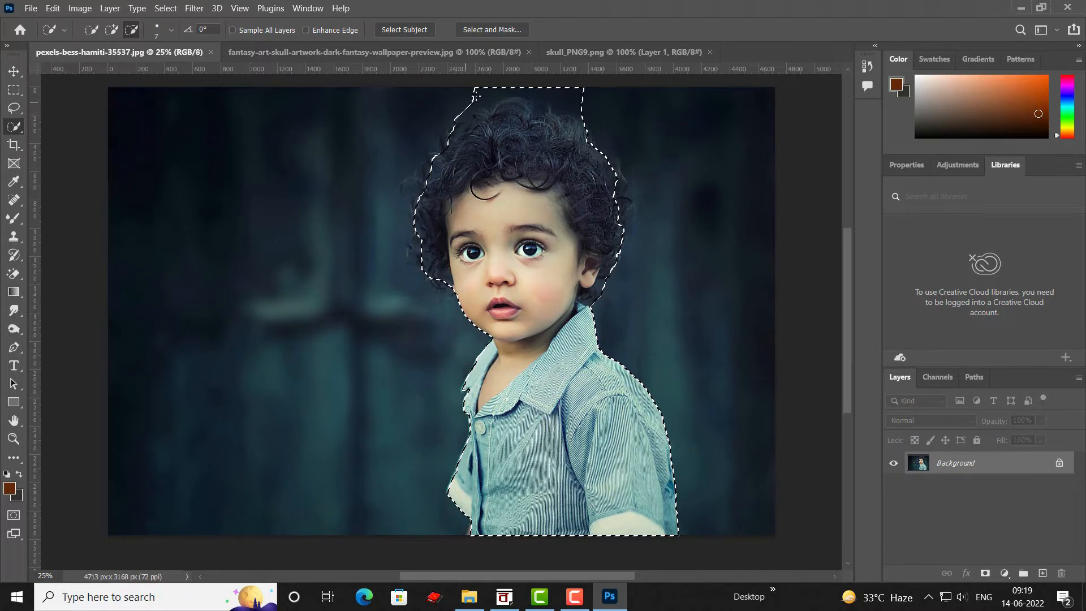
pyautogui.moveTo(486, 89); pyautogui.dragTo(593, 97)
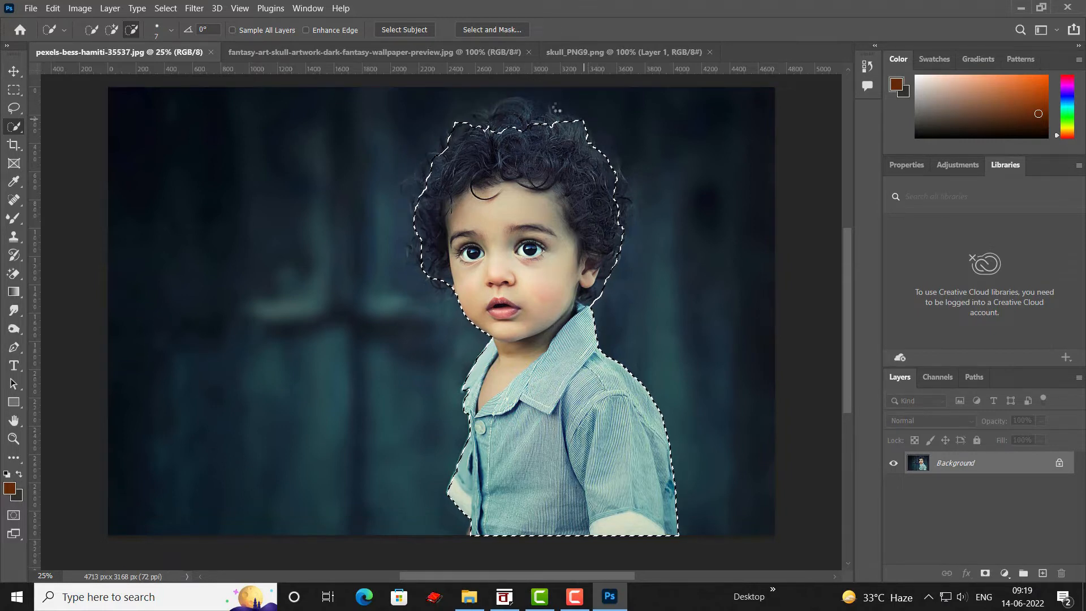
# - Add the missed hair at the crown and along the ear side of the head to the selection with the Lasso Tool
pyautogui.click(112, 30)
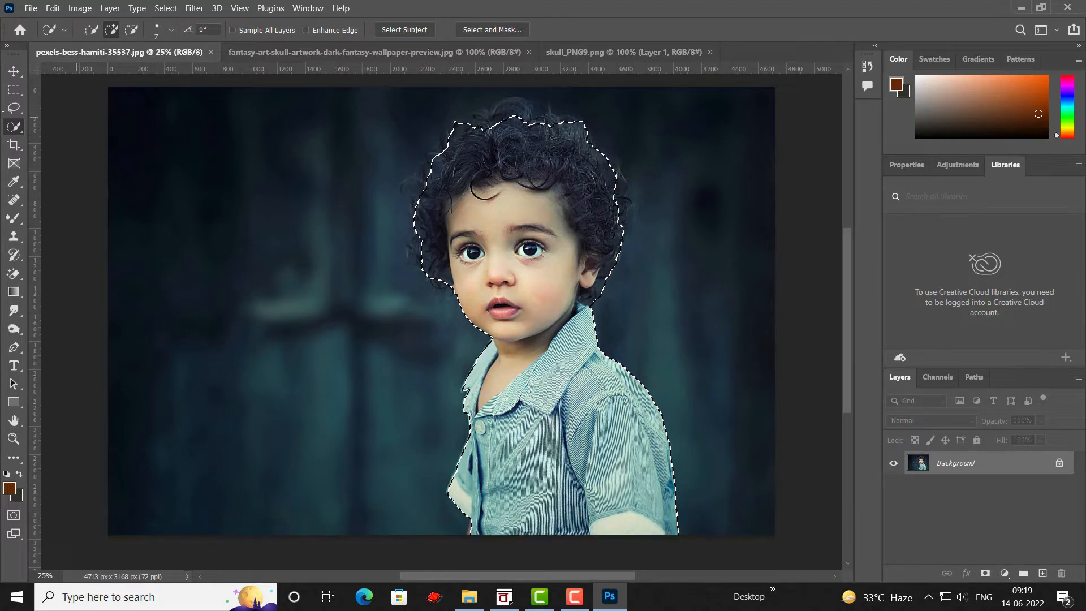
pyautogui.rightClick(21, 111)
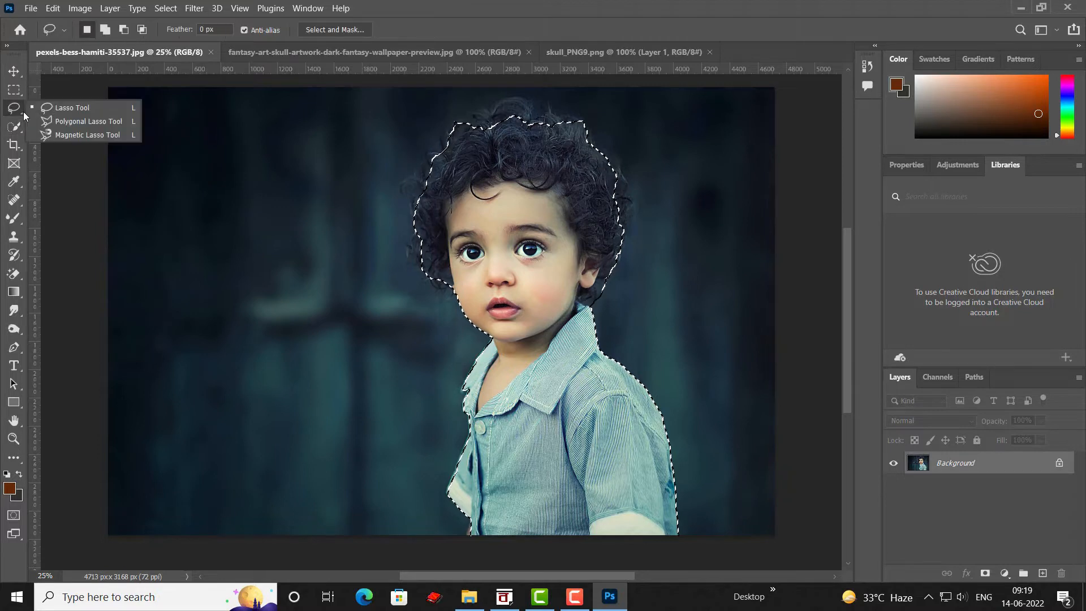
pyautogui.click(80, 106)
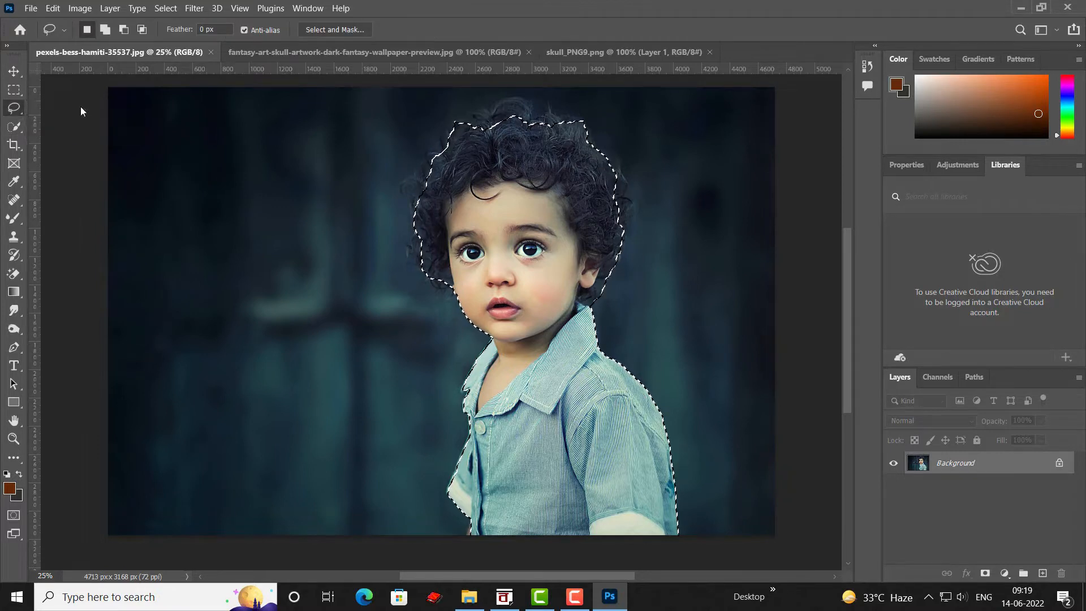
pyautogui.click(105, 31)
pyautogui.moveTo(468, 140)
pyautogui.mouseDown()
pyautogui.moveTo(481, 121)
pyautogui.moveTo(529, 113)
pyautogui.moveTo(563, 129)
pyautogui.moveTo(500, 150)
pyautogui.moveTo(471, 142)
pyautogui.mouseUp()
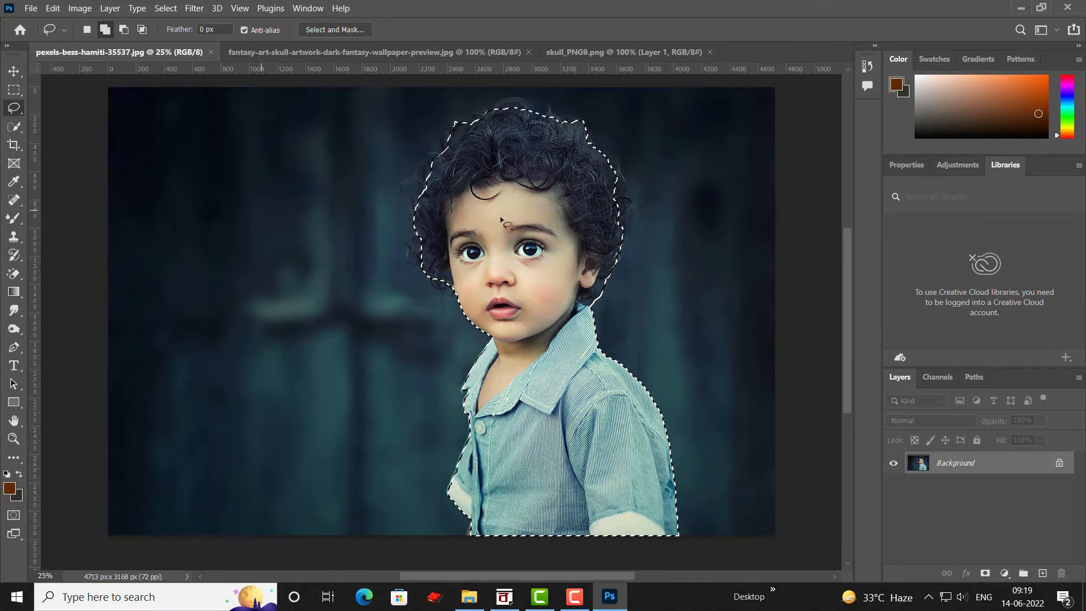
pyautogui.moveTo(586, 141)
pyautogui.mouseDown()
pyautogui.moveTo(624, 185)
pyautogui.moveTo(623, 235)
pyautogui.moveTo(596, 222)
pyautogui.moveTo(605, 174)
pyautogui.moveTo(592, 142)
pyautogui.mouseUp()
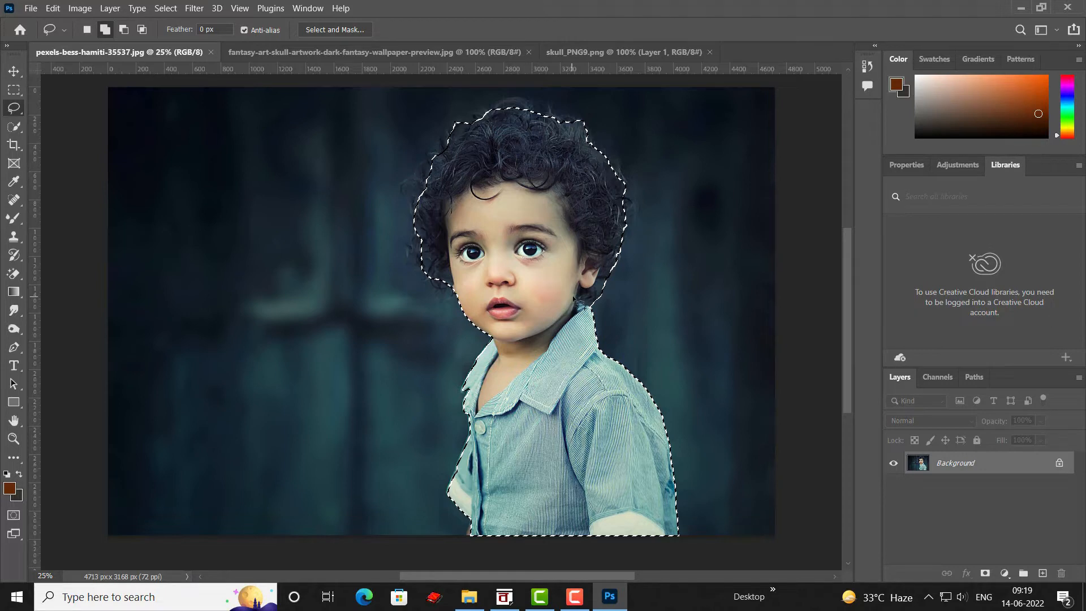
# - Subtract the background strip beside the child's ear and collar from the selection with the Lasso Tool
pyautogui.scroll(-1, 577, 302)
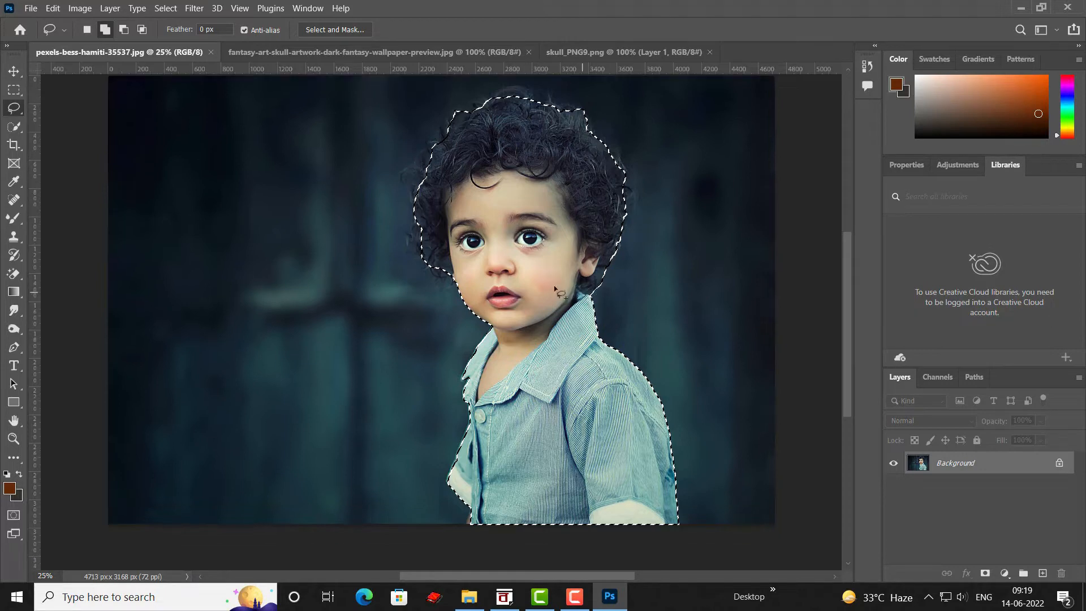
pyautogui.click(125, 30)
pyautogui.moveTo(631, 253)
pyautogui.mouseDown()
pyautogui.moveTo(589, 290)
pyautogui.moveTo(596, 301)
pyautogui.moveTo(637, 283)
pyautogui.moveTo(631, 254)
pyautogui.mouseUp()
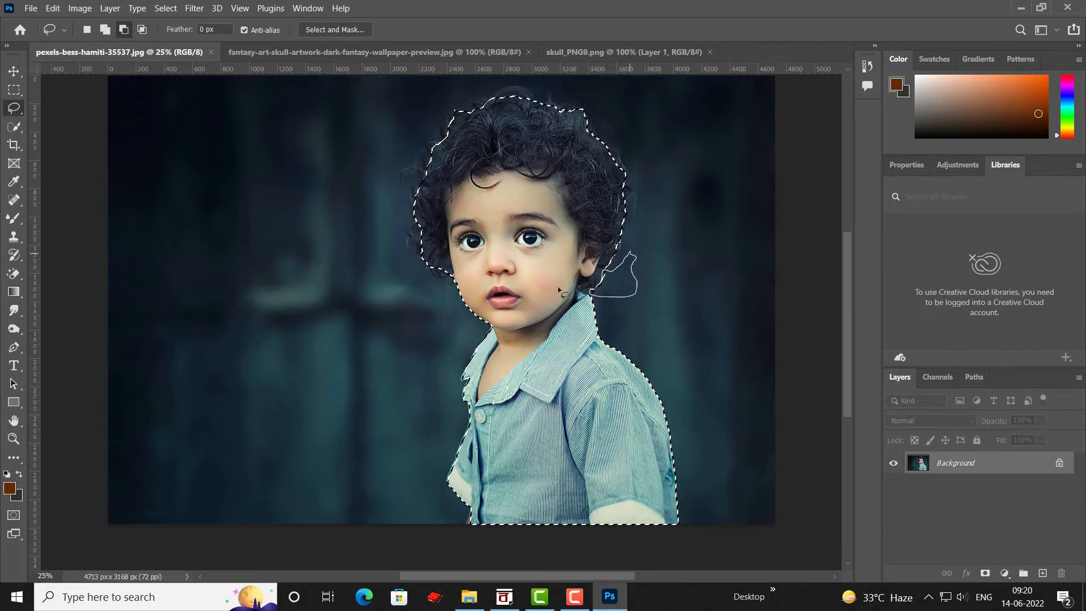
# - Copy the selected child to a new layer and toggle the Background layer's visibility to check the cutout
pyautogui.scroll(-1, 461, 280)
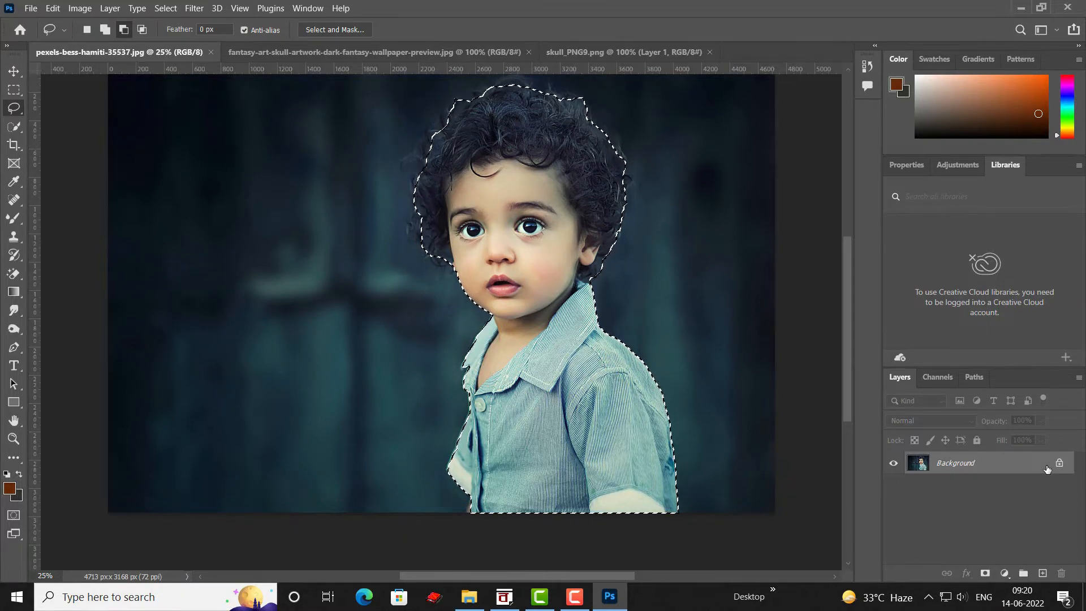
pyautogui.hotkey('ctrl', 'j')
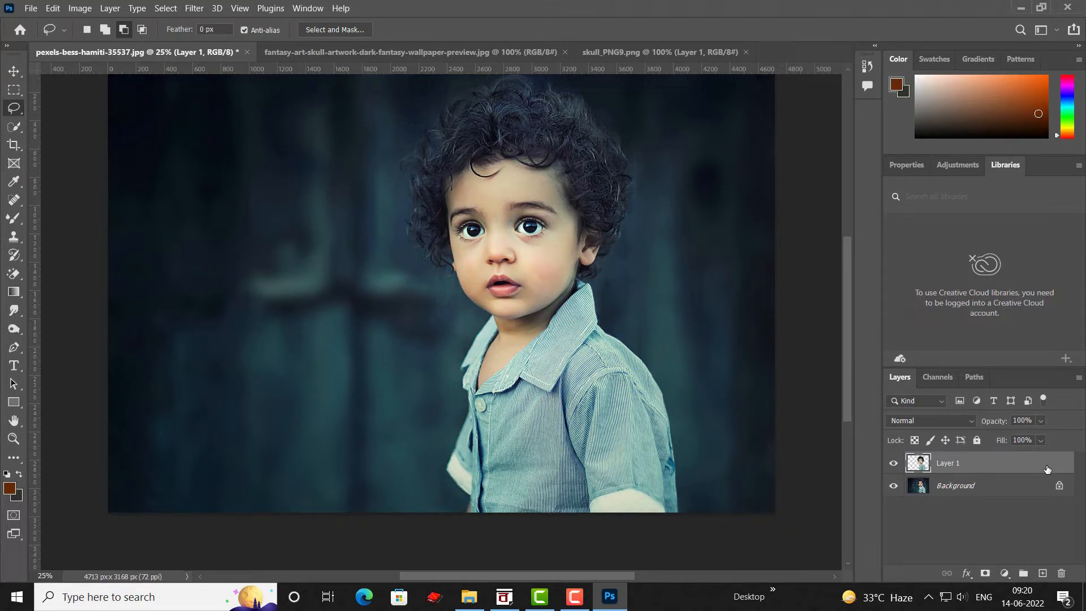
pyautogui.click(894, 487)
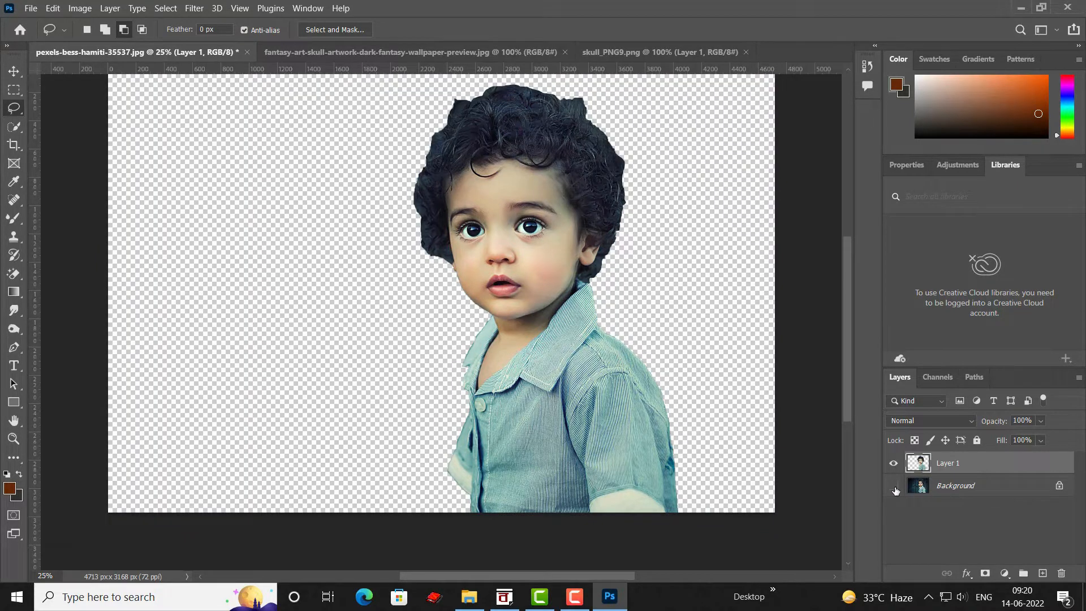
pyautogui.click(894, 486)
pyautogui.click(894, 487)
pyautogui.click(894, 486)
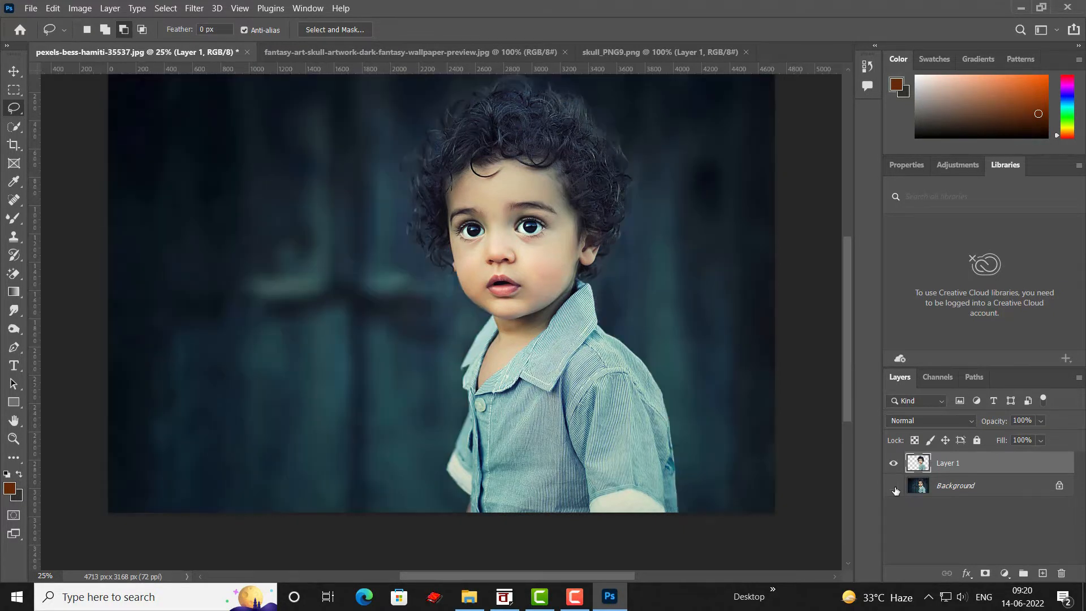
pyautogui.click(894, 486)
pyautogui.click(894, 487)
# - Unlock the Background layer in the fantasy skull wallpaper document
pyautogui.click(463, 52)
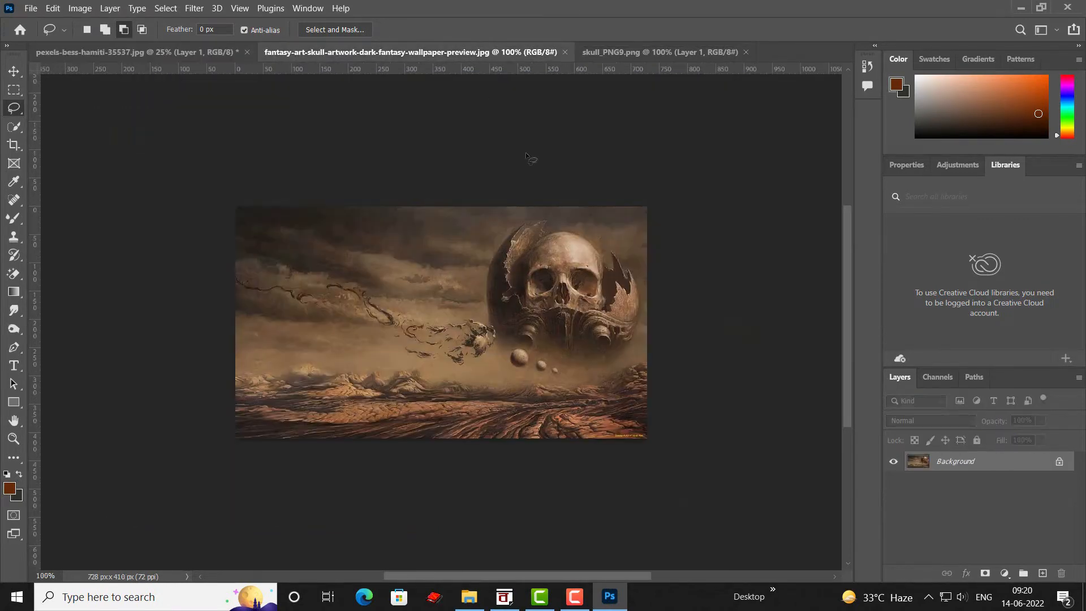
pyautogui.click(1059, 463)
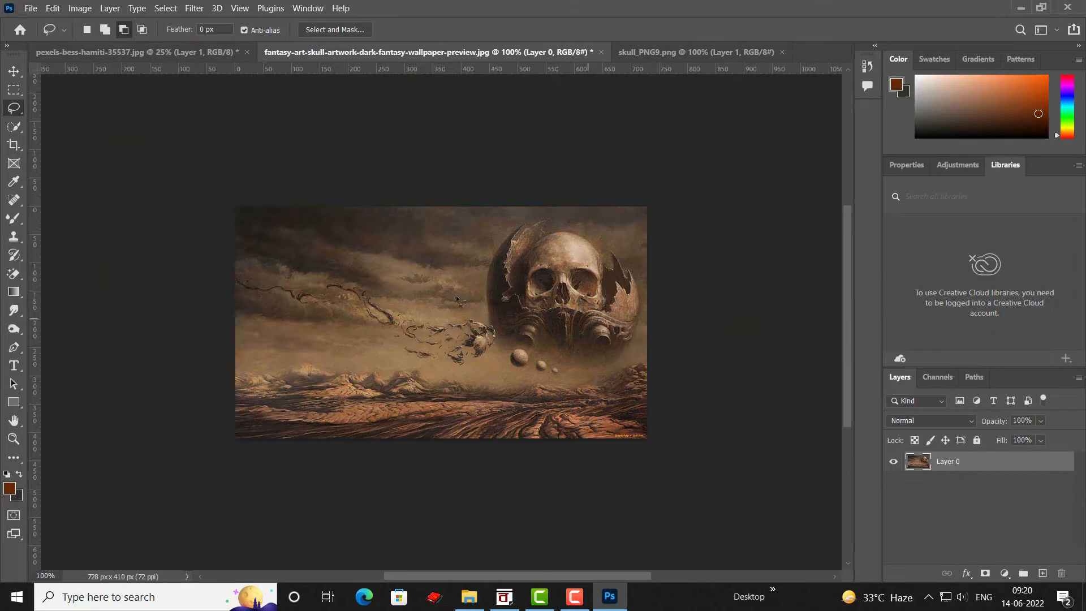
# - Copy the fantasy skull wallpaper into the portrait document with the Move Tool and place it beside the child
pyautogui.click(14, 73)
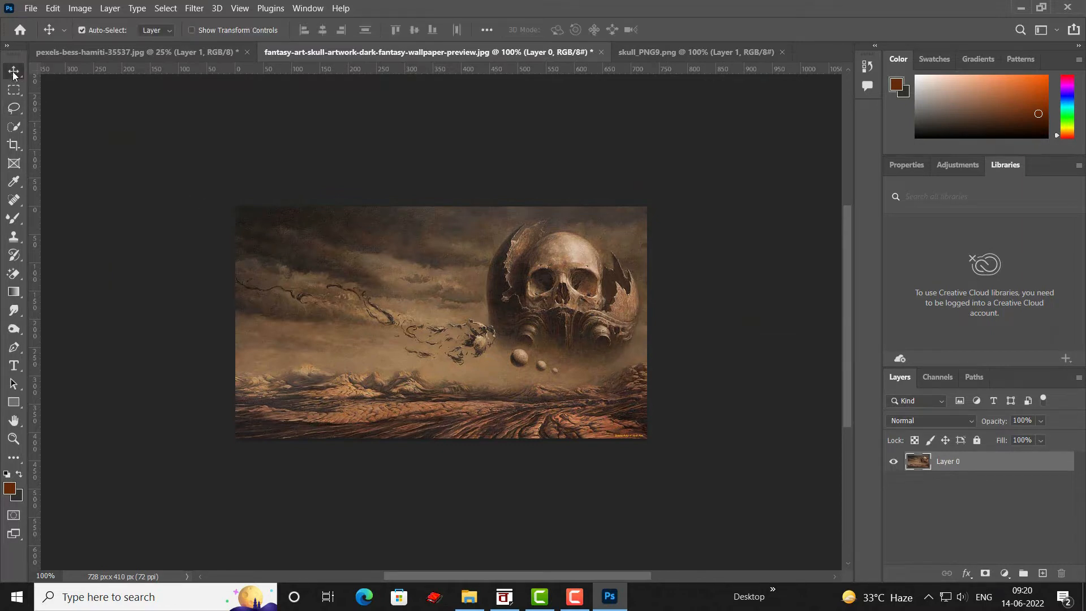
pyautogui.moveTo(536, 298); pyautogui.dragTo(389, 297)
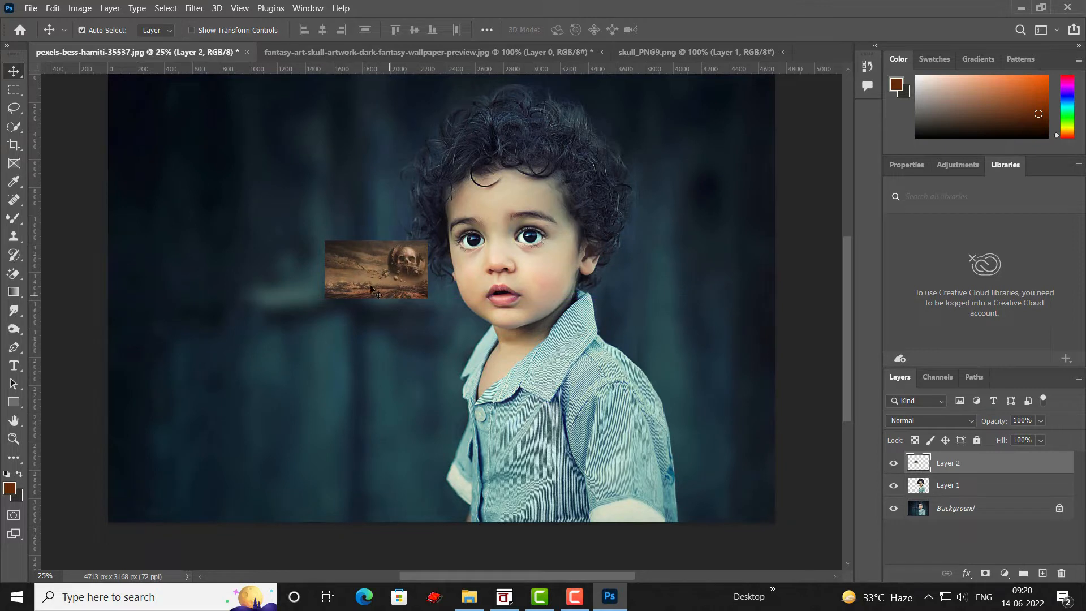
pyautogui.moveTo(307, 284); pyautogui.dragTo(307, 284)
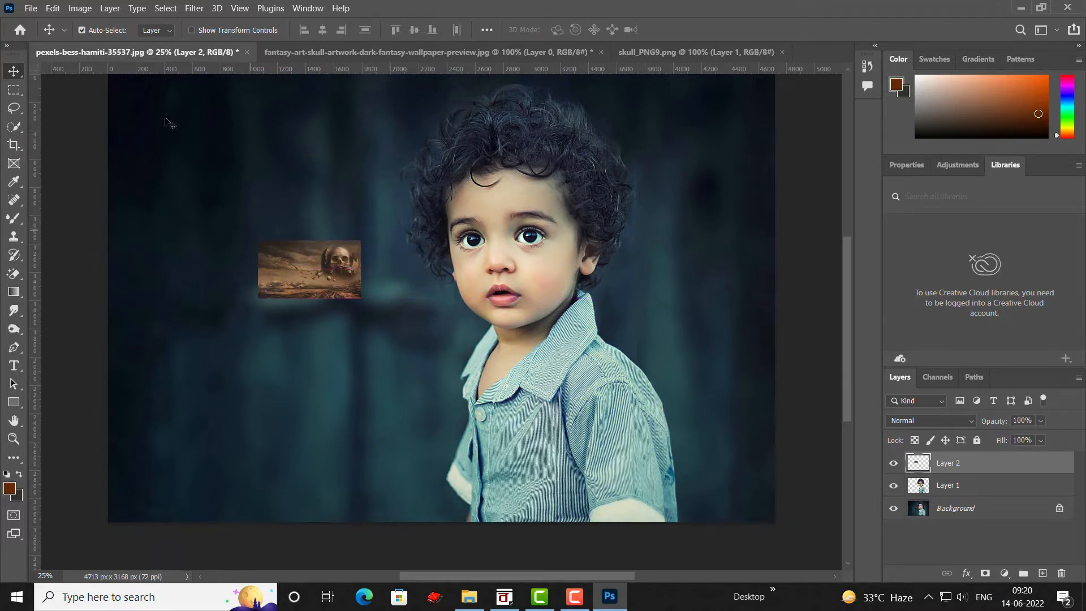
# - Scale the wallpaper layer to about 790% with Free Transform and position it to cover the whole canvas with the large skull in view
pyautogui.click(56, 9)
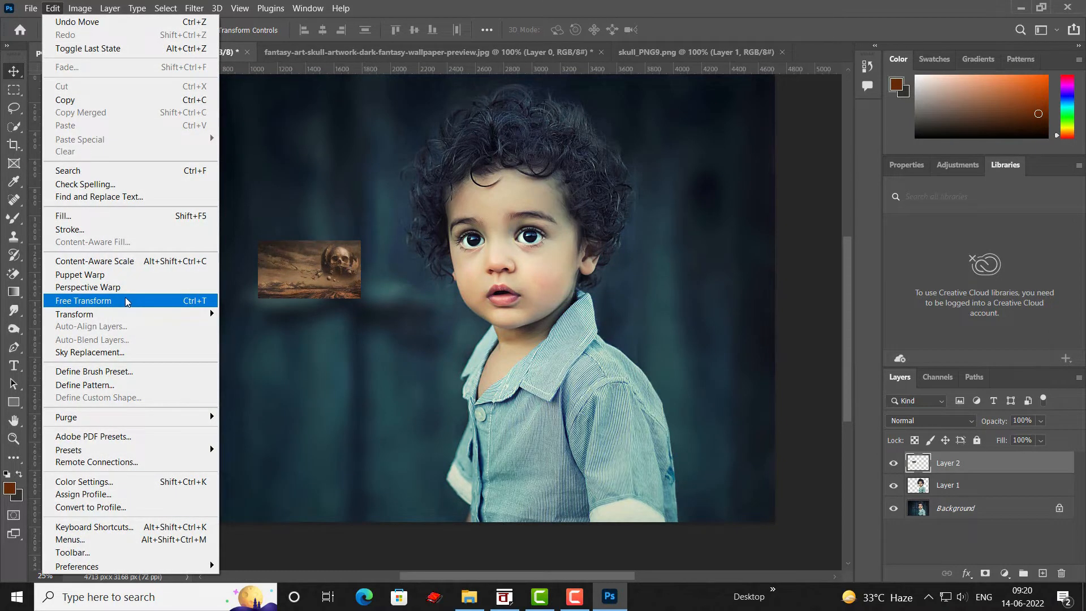
pyautogui.click(119, 301)
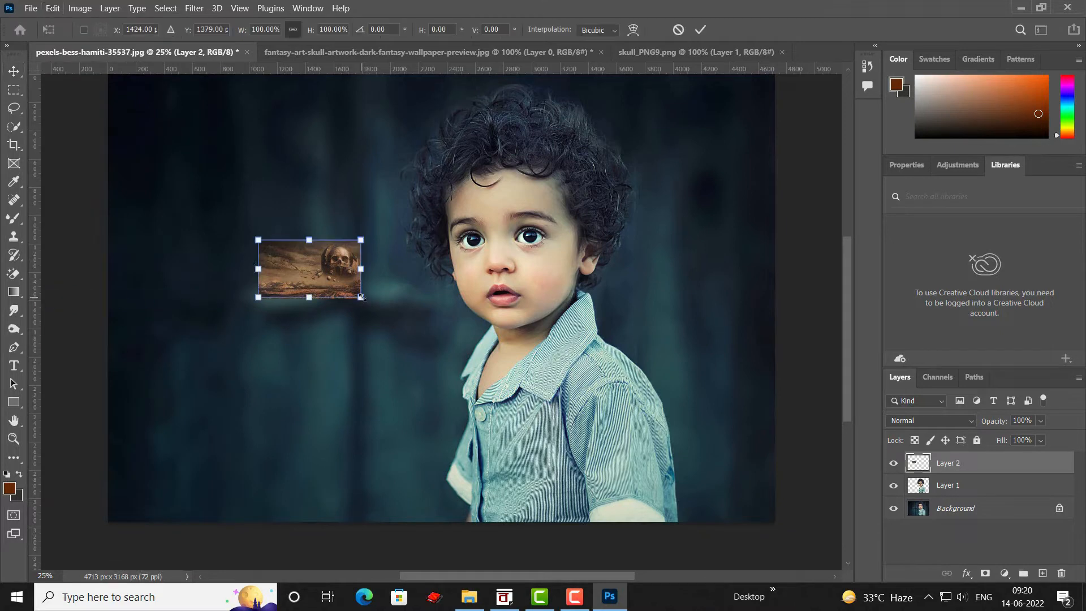
pyautogui.moveTo(361, 298); pyautogui.dragTo(622, 487)
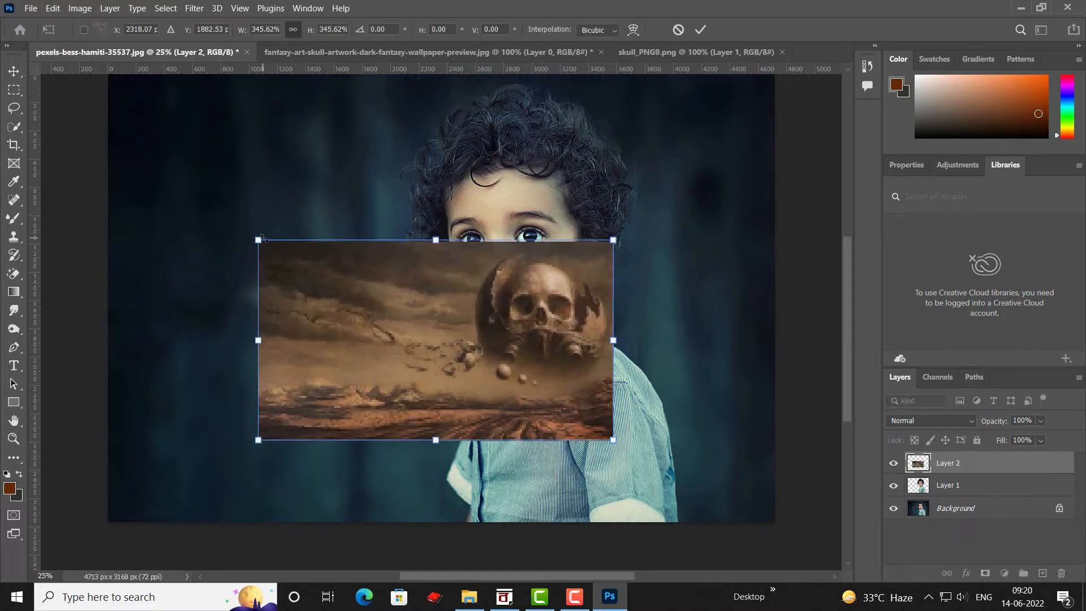
pyautogui.moveTo(251, 243); pyautogui.dragTo(158, 191)
pyautogui.scroll(1, 439, 287)
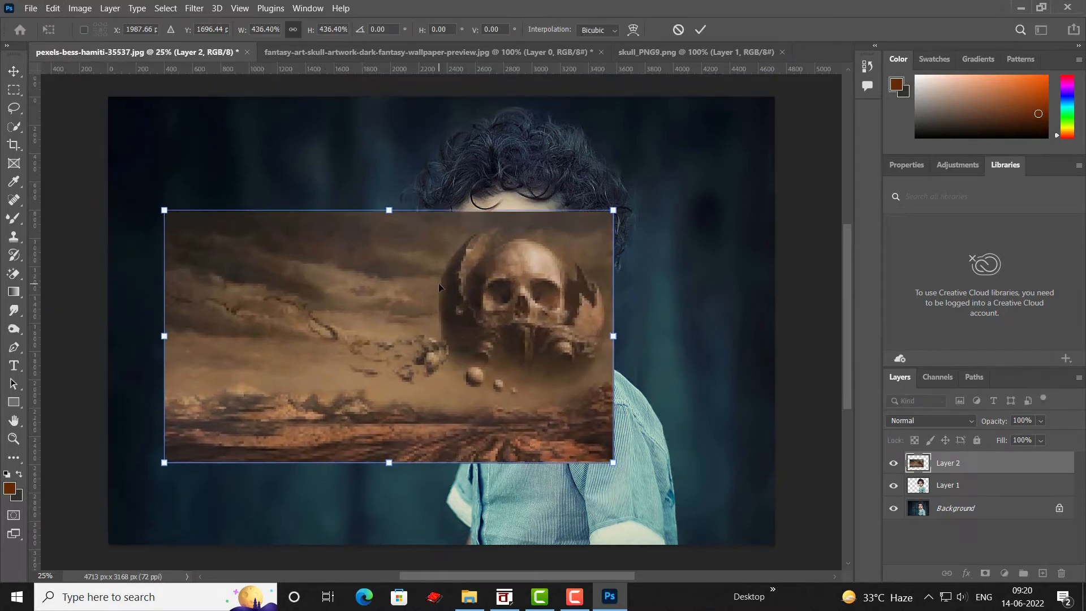
pyautogui.scroll(-1, 439, 283)
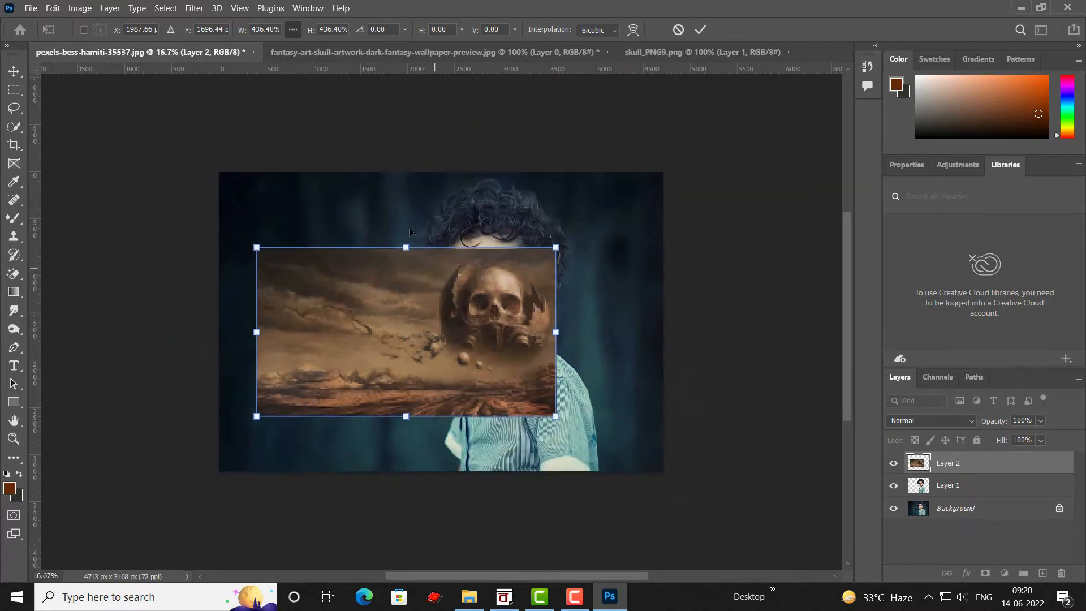
pyautogui.moveTo(327, 315); pyautogui.dragTo(275, 266)
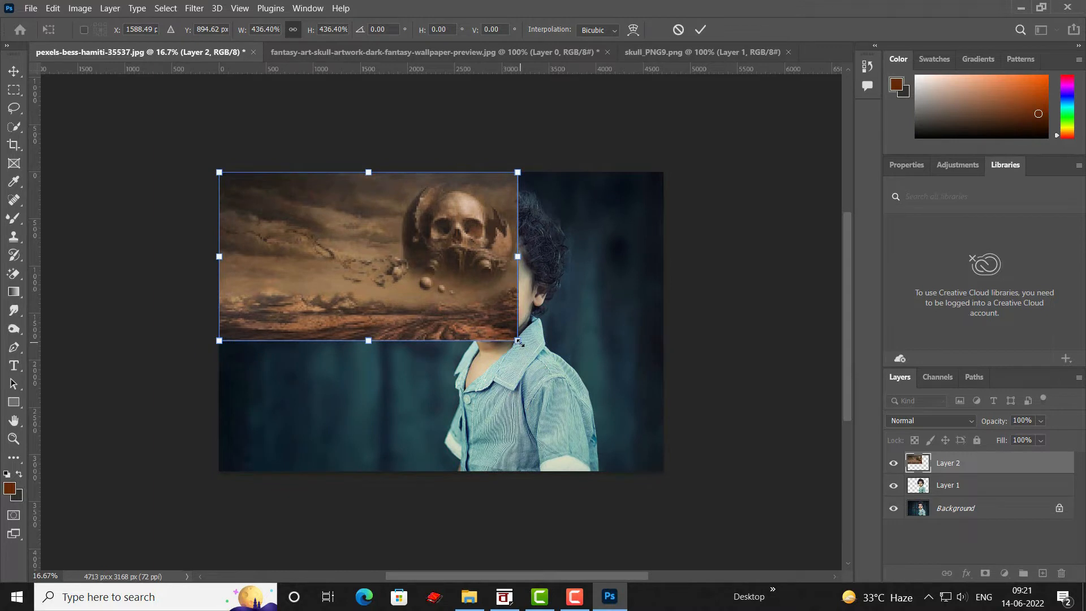
pyautogui.moveTo(517, 340); pyautogui.dragTo(701, 478)
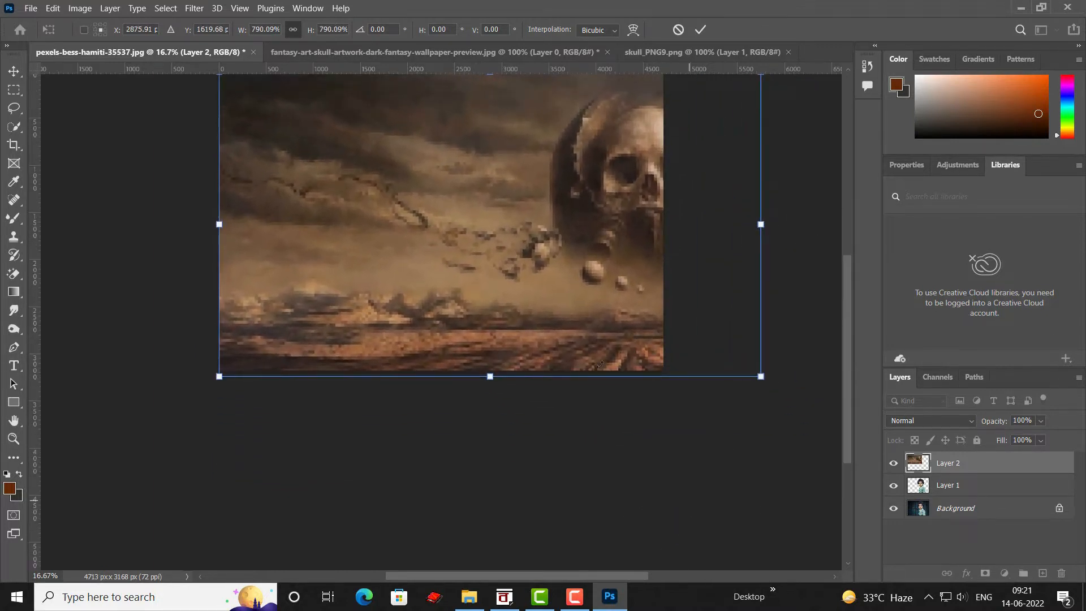
pyautogui.moveTo(607, 276); pyautogui.dragTo(574, 276)
pyautogui.press('Return')
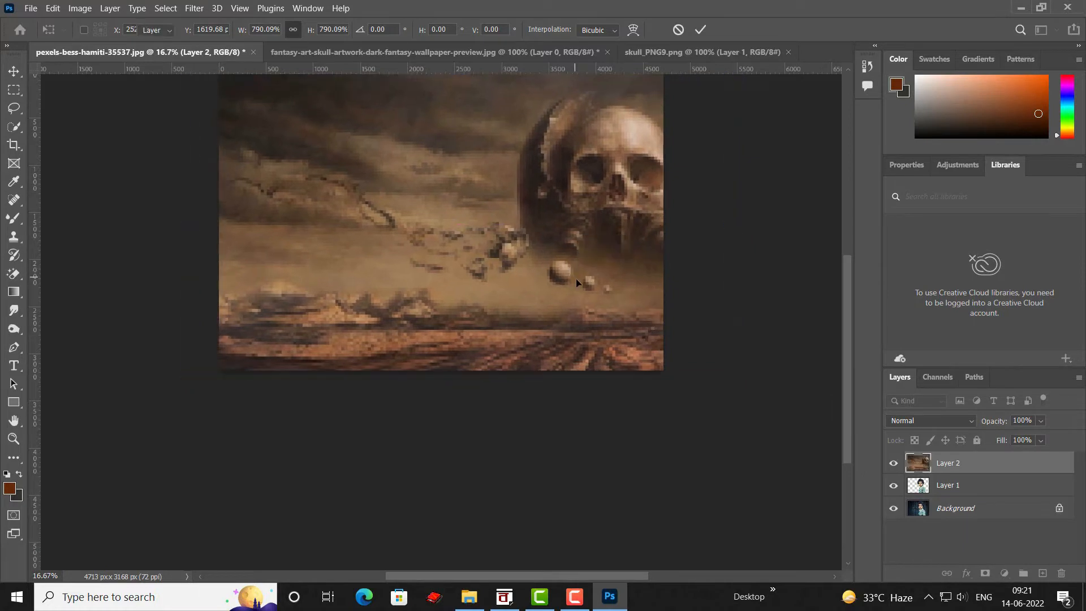
# - Move the wallpaper layer below the cut-out child and blend it in Color Dodge mode at 54% opacity
pyautogui.moveTo(956, 479); pyautogui.dragTo(961, 496)
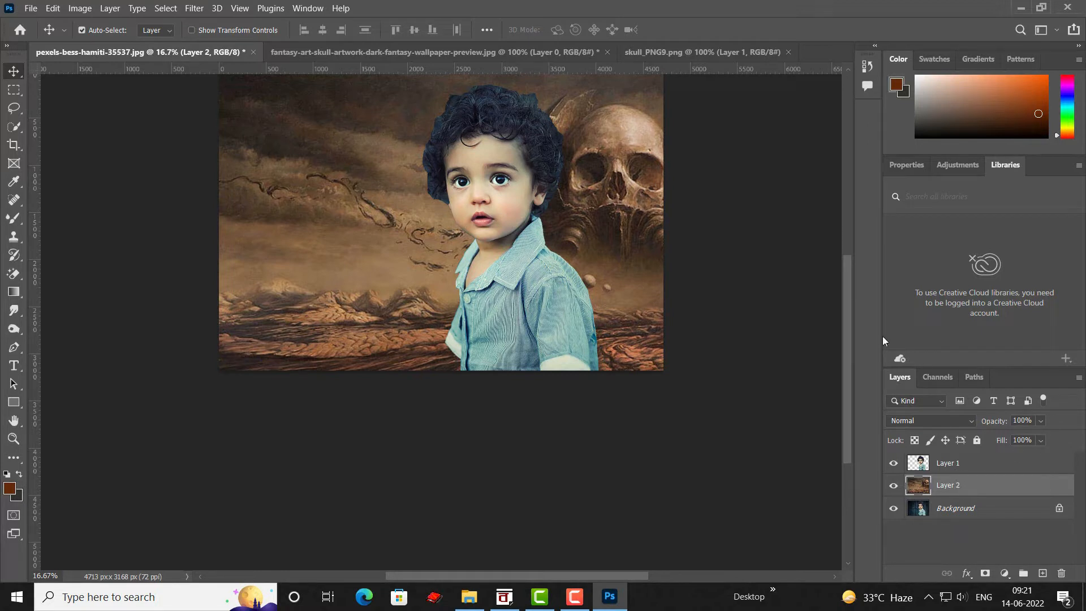
pyautogui.click(1040, 421)
pyautogui.moveTo(1030, 439); pyautogui.dragTo(1027, 439)
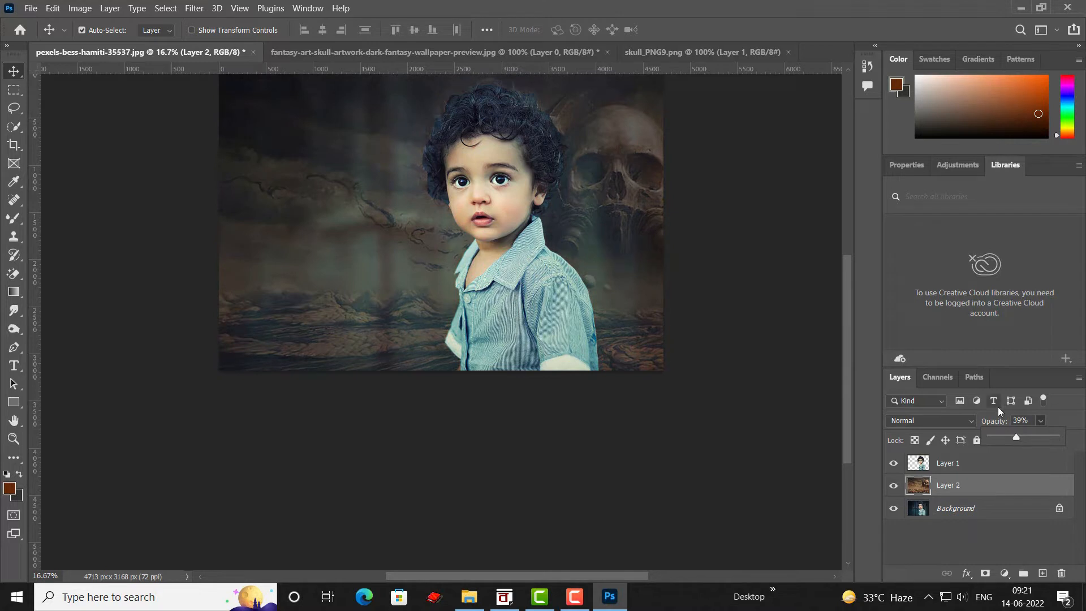
pyautogui.click(972, 426)
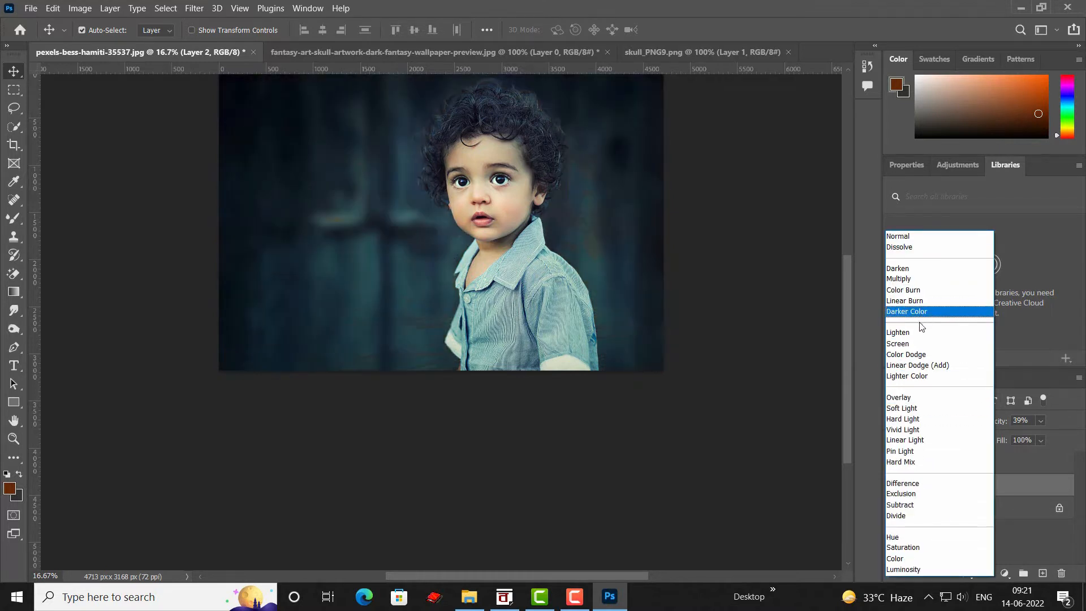
pyautogui.click(913, 355)
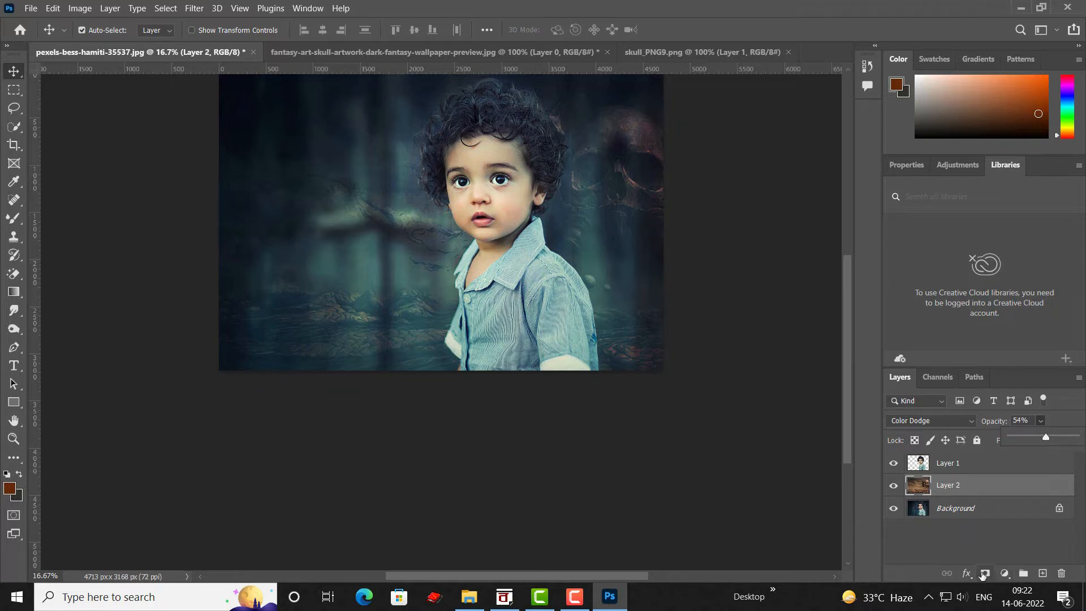
# - Add a mask to the wallpaper layer and paint black over the child's area with a soft 175 px Brush
pyautogui.click(986, 574)
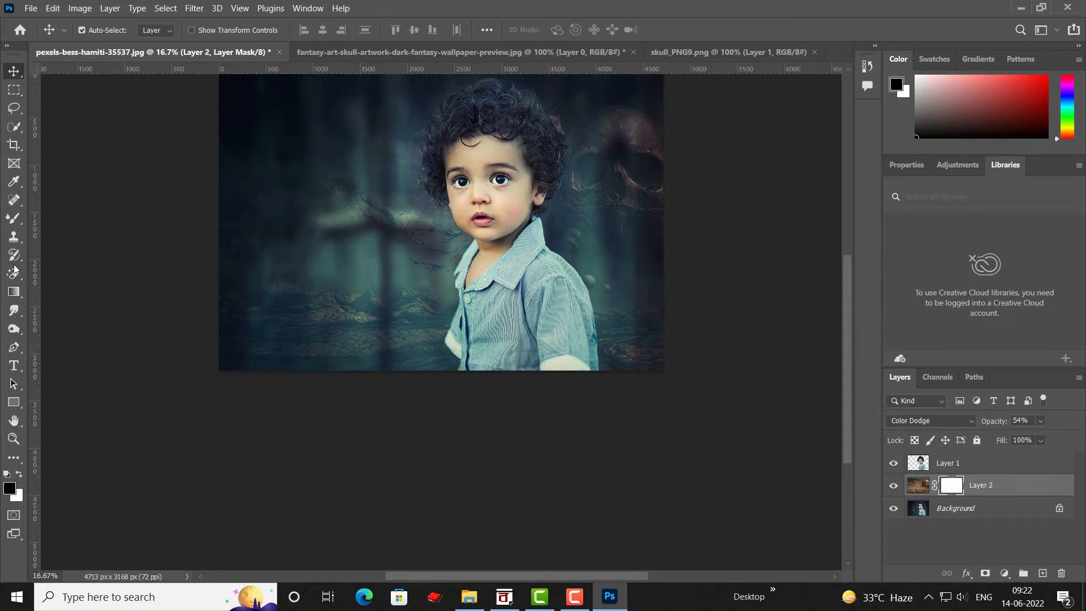
pyautogui.click(12, 220)
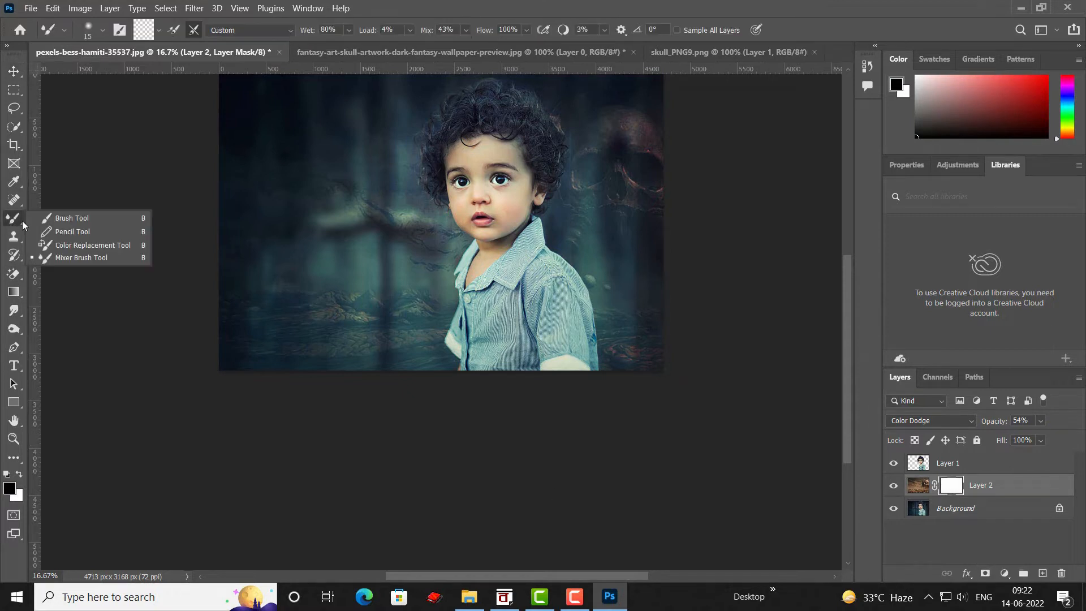
pyautogui.click(72, 219)
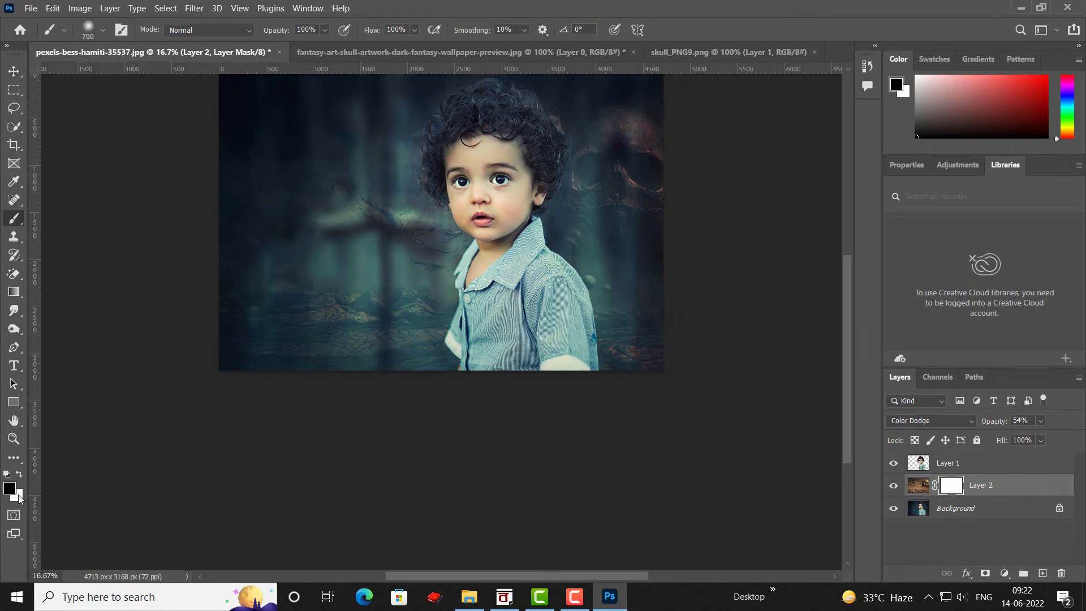
pyautogui.press('[')
pyautogui.press('[')
pyautogui.press('[')
pyautogui.press('[')
pyautogui.press('[')
pyautogui.press('[')
pyautogui.press('[')
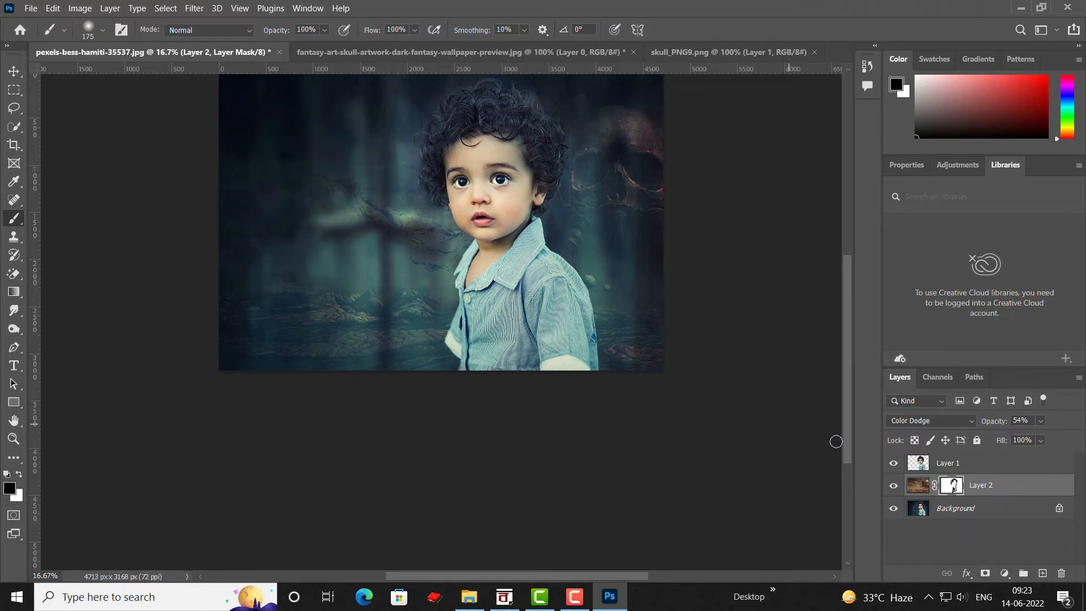
pyautogui.moveTo(591, 346); pyautogui.dragTo(589, 368)
# - Copy the skull from skull_PNG9.png into the portrait document above the child's layer and place it over the face
pyautogui.click(910, 462)
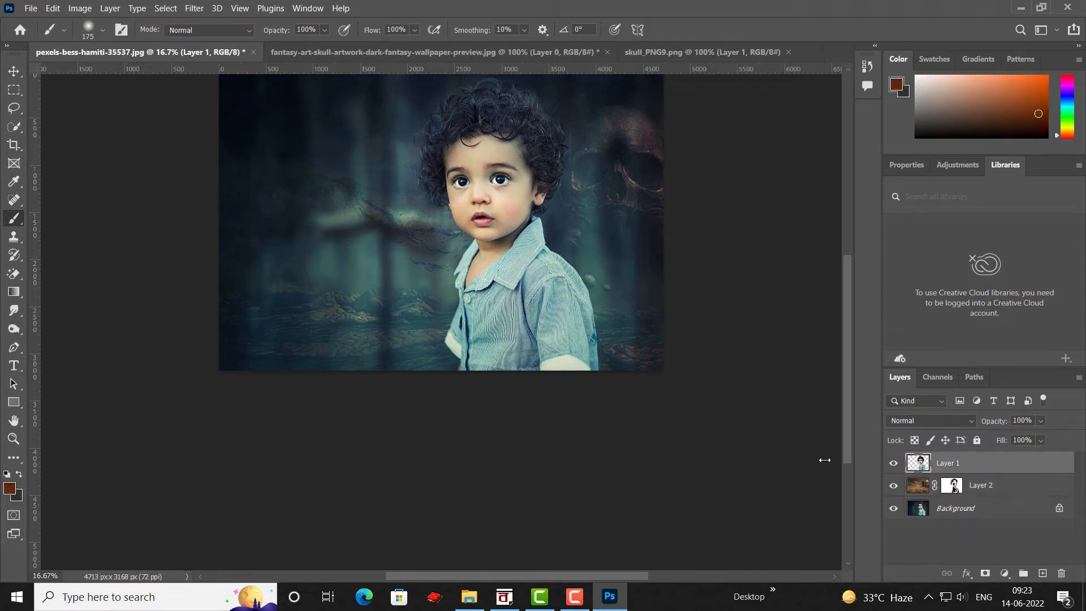
pyautogui.click(695, 49)
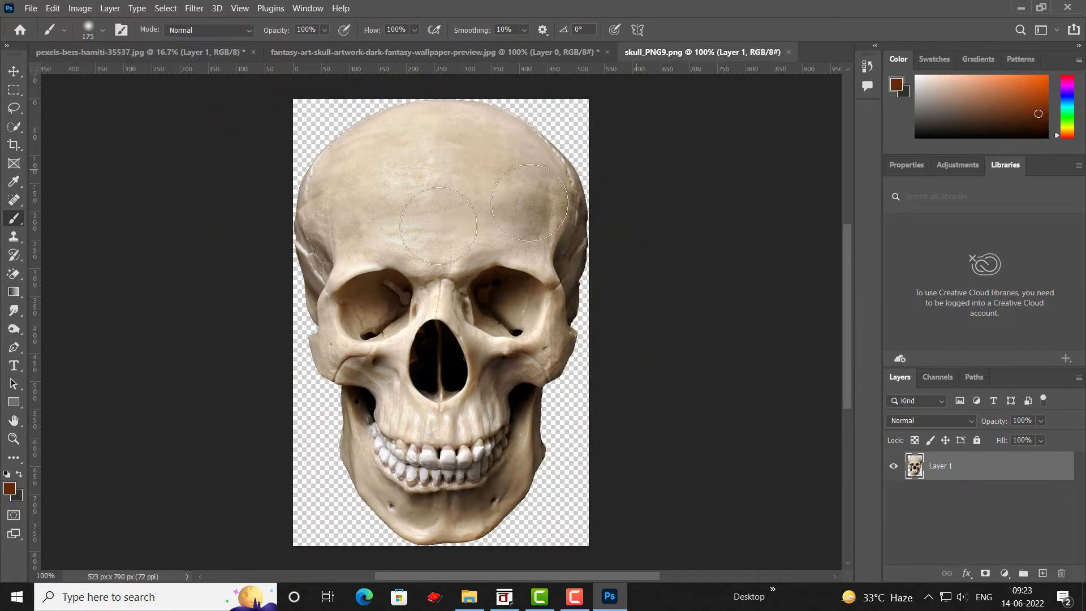
pyautogui.click(14, 71)
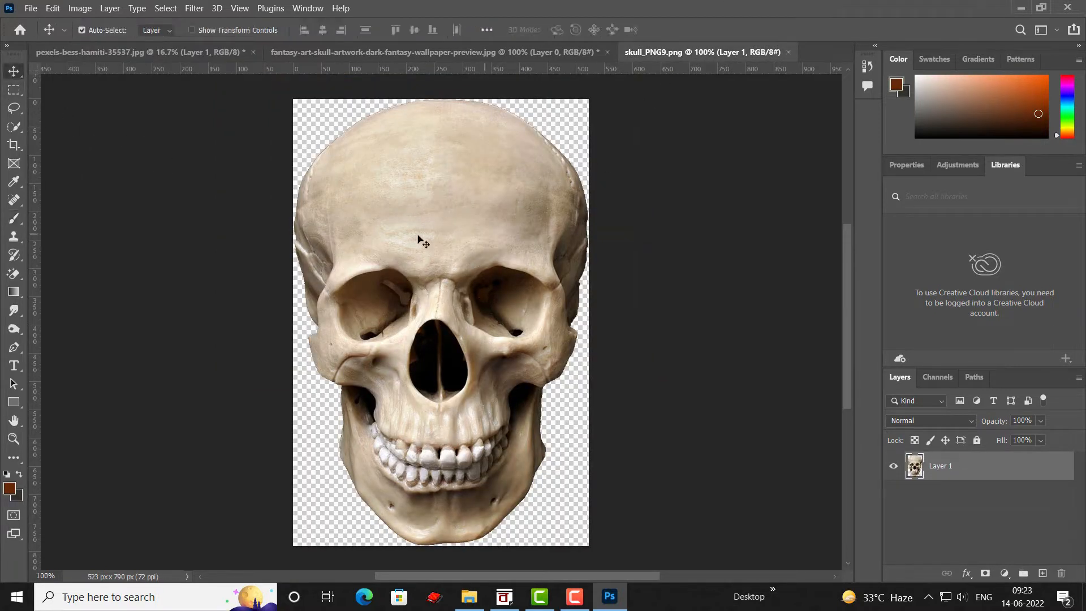
pyautogui.moveTo(454, 238); pyautogui.dragTo(214, 71)
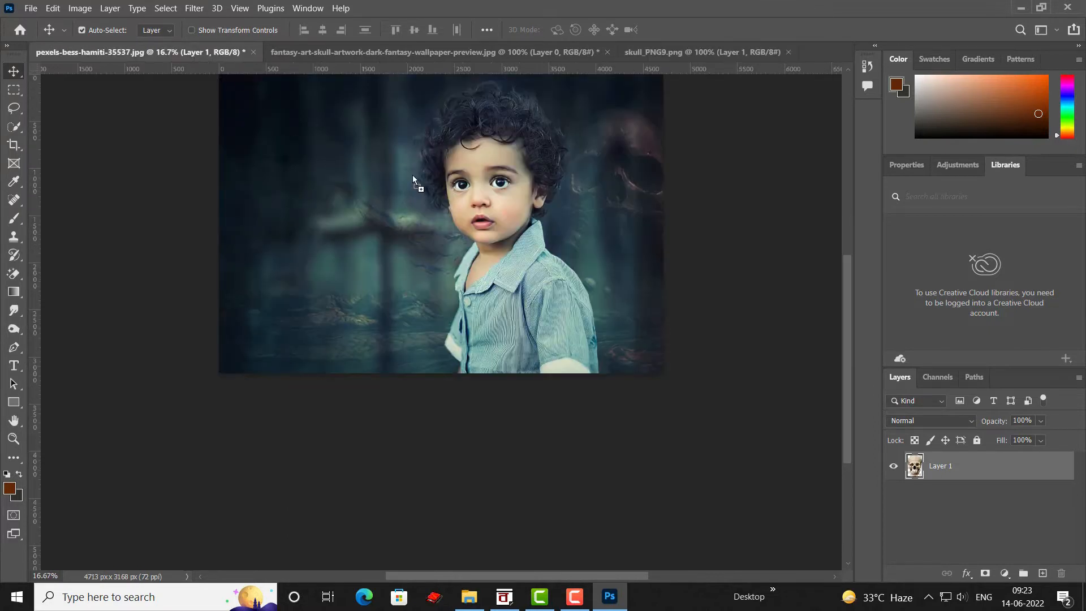
pyautogui.moveTo(412, 175); pyautogui.dragTo(478, 212)
# - Enlarge the skull to about 137% over the child's face and set its layer opacity to 55%
pyautogui.click(53, 8)
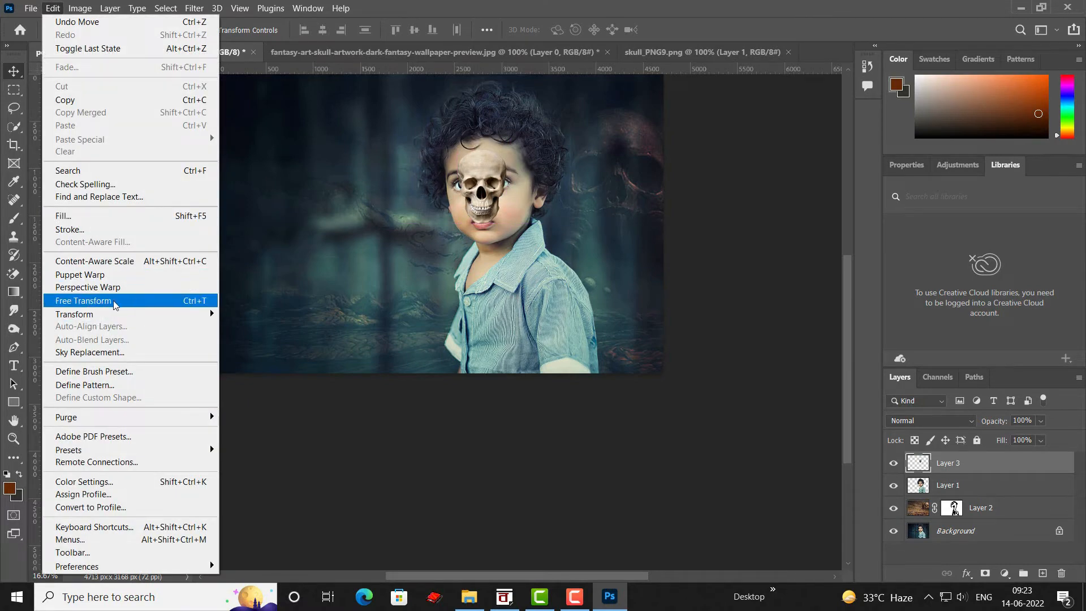
pyautogui.click(152, 301)
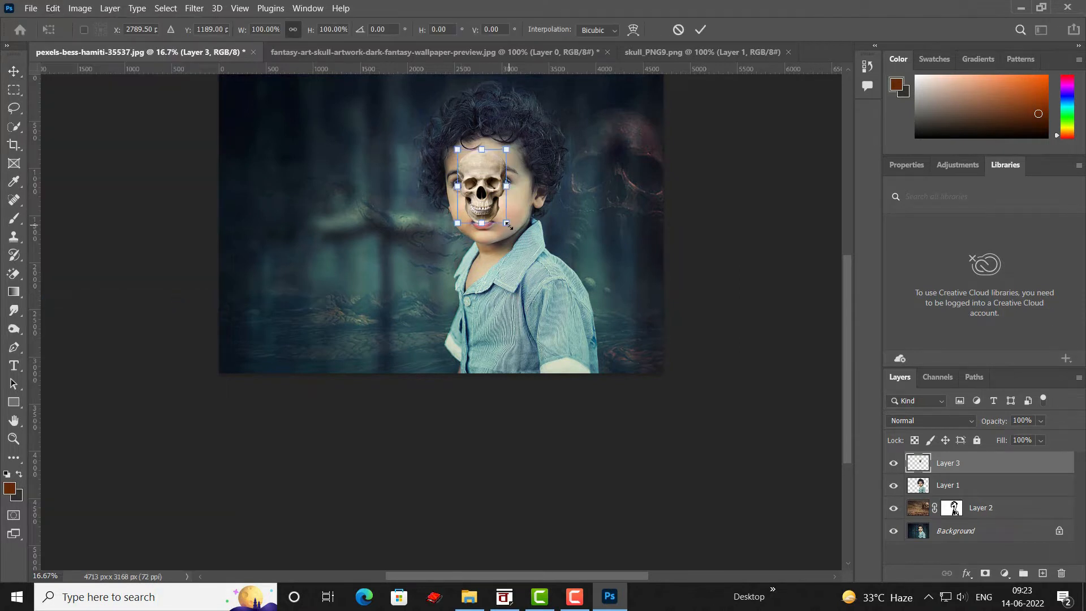
pyautogui.moveTo(509, 229); pyautogui.dragTo(492, 212)
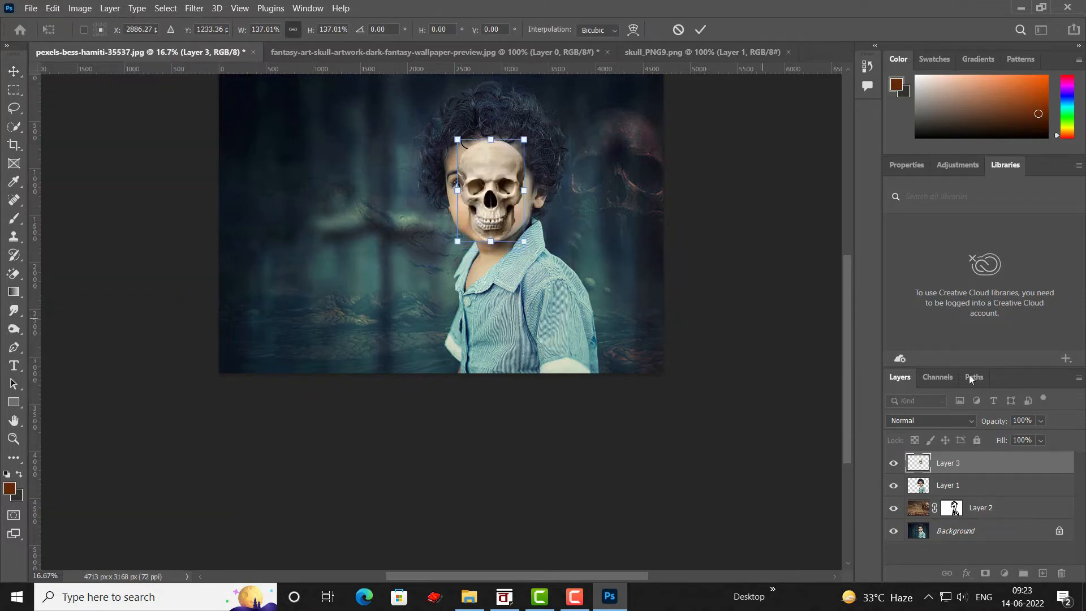
pyautogui.click(1041, 420)
pyautogui.moveTo(1027, 438); pyautogui.dragTo(1026, 437)
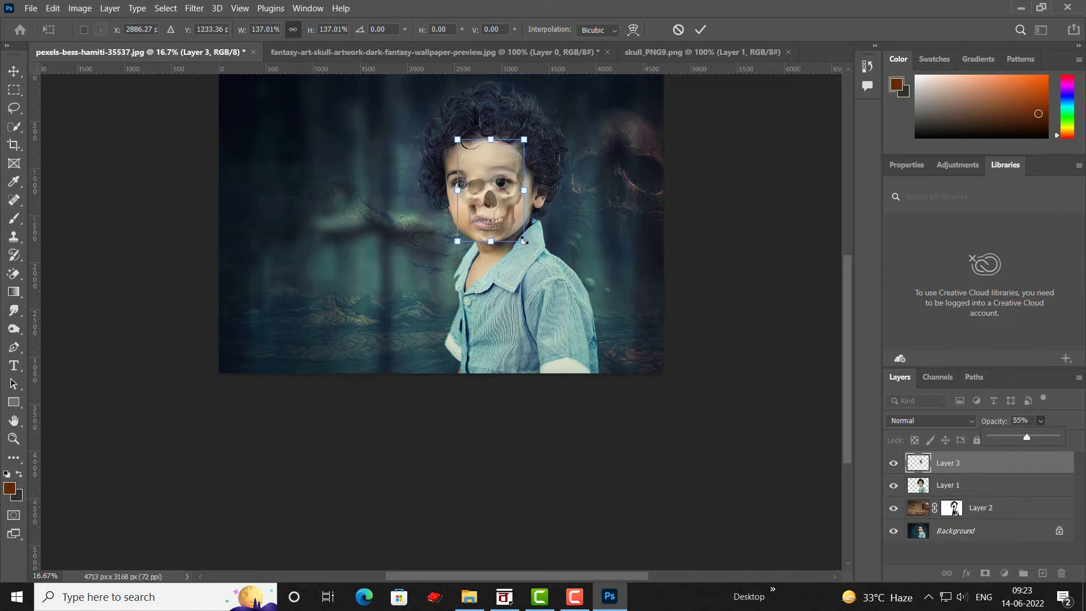
# - Rotate the skull to about -4.9° and scale it to about 162% to match the child's tilted face, and apply the transform
pyautogui.hotkey('ctrl', '+')
pyautogui.hotkey('ctrl', '+')
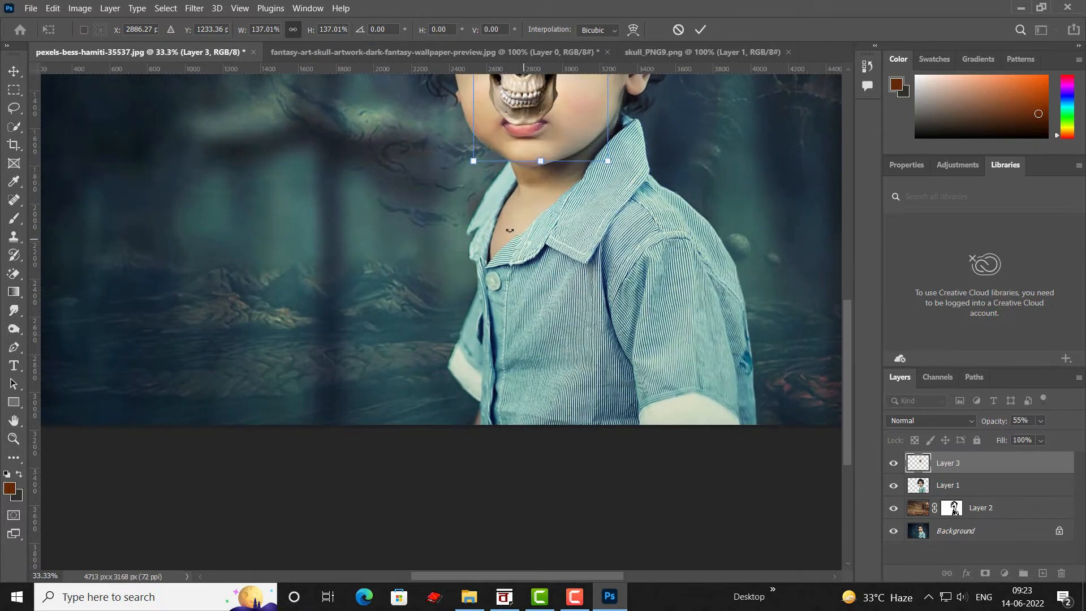
pyautogui.scroll(5, 626, 263)
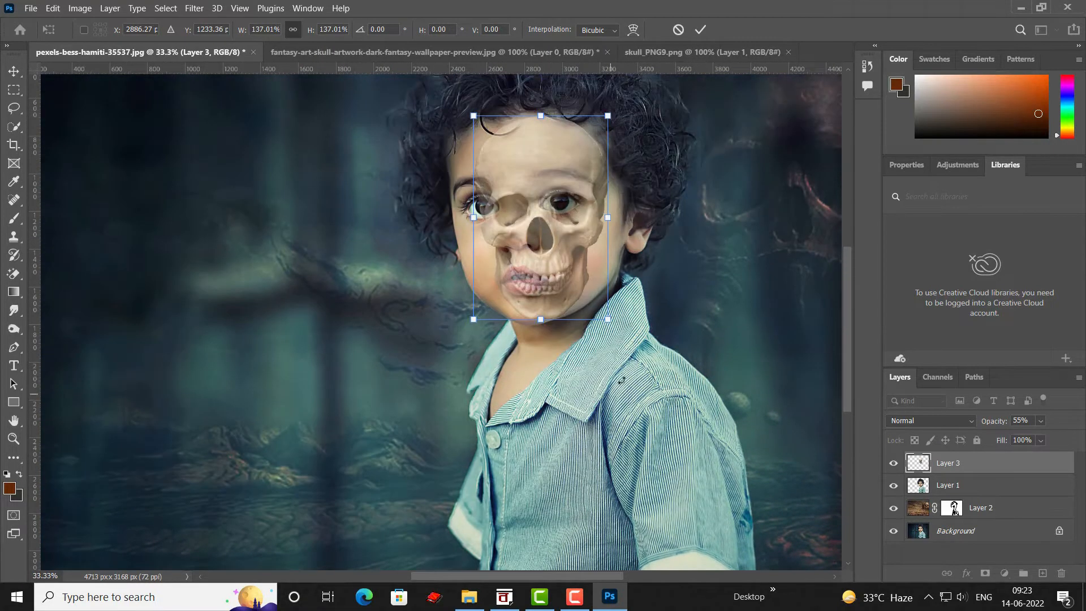
pyautogui.moveTo(611, 330); pyautogui.dragTo(632, 297)
pyautogui.moveTo(546, 260); pyautogui.dragTo(525, 250)
pyautogui.moveTo(591, 315); pyautogui.dragTo(632, 345)
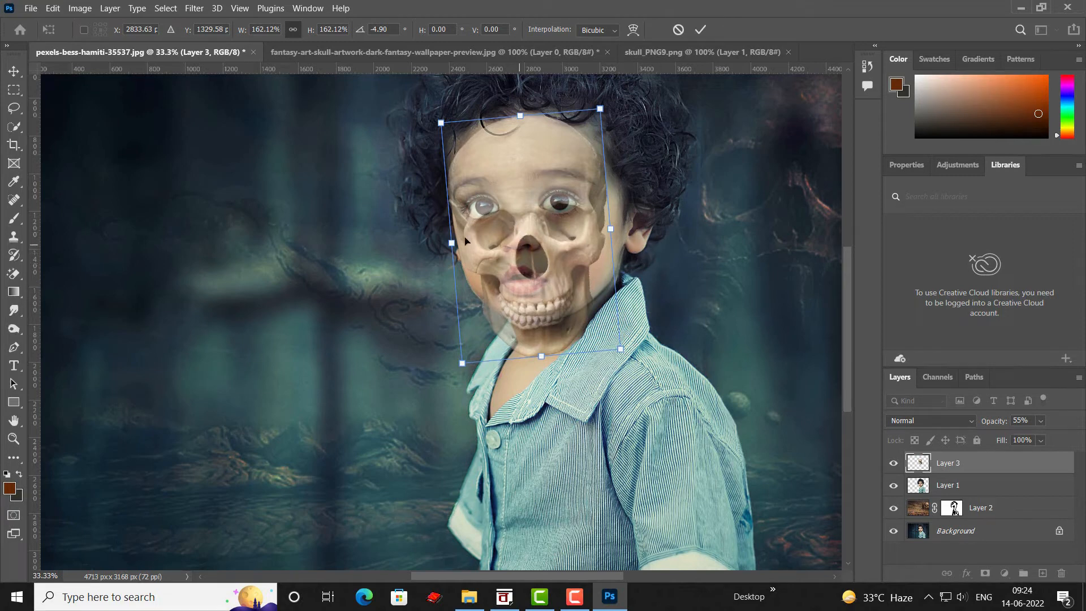
pyautogui.click(15, 71)
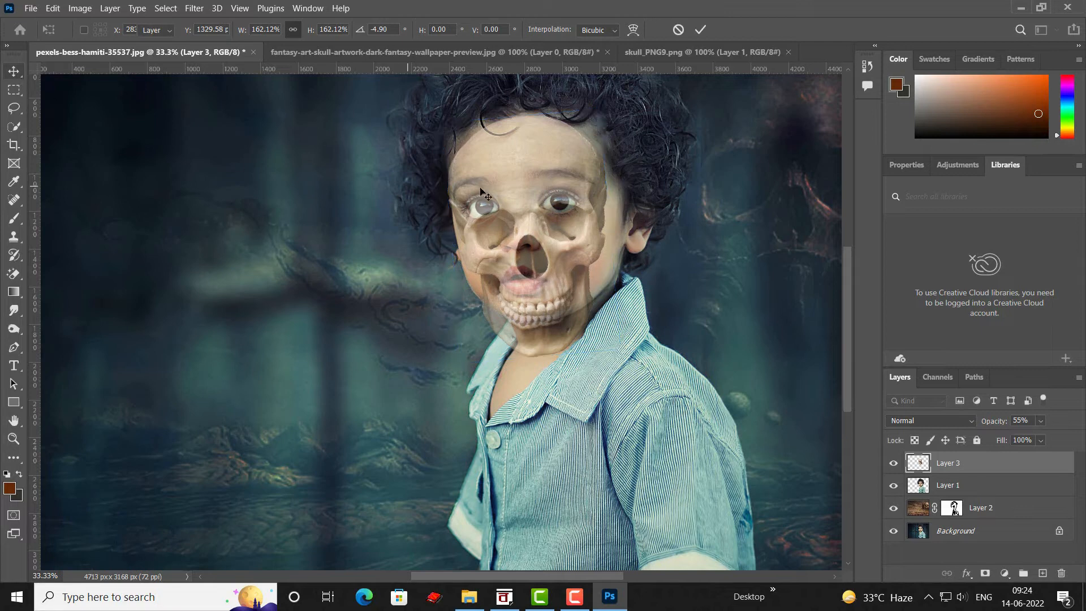
# - Move the skull up so its eye sockets meet the child's eyes and scale it to about 106%
pyautogui.moveTo(522, 243)
pyautogui.mouseDown()
pyautogui.moveTo(523, 225)
pyautogui.moveTo(538, 229)
pyautogui.mouseUp()
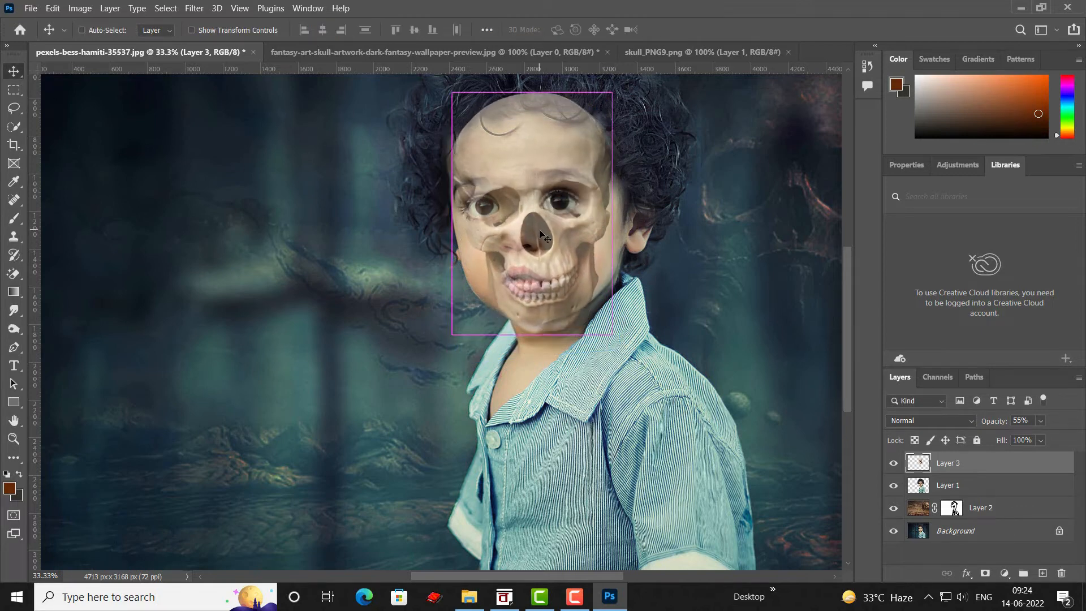
pyautogui.hotkey('ctrl', 't')
pyautogui.moveTo(613, 334); pyautogui.dragTo(626, 341)
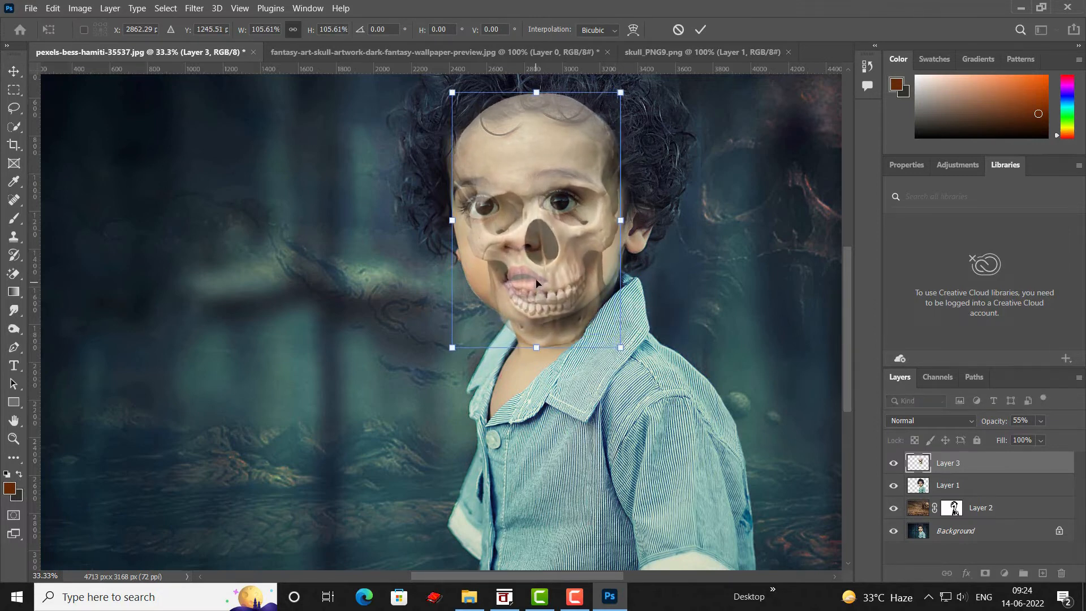
# - Warp the skull by pulling both side edges outward so it widens to the child's ears and cheeks
pyautogui.click(52, 8)
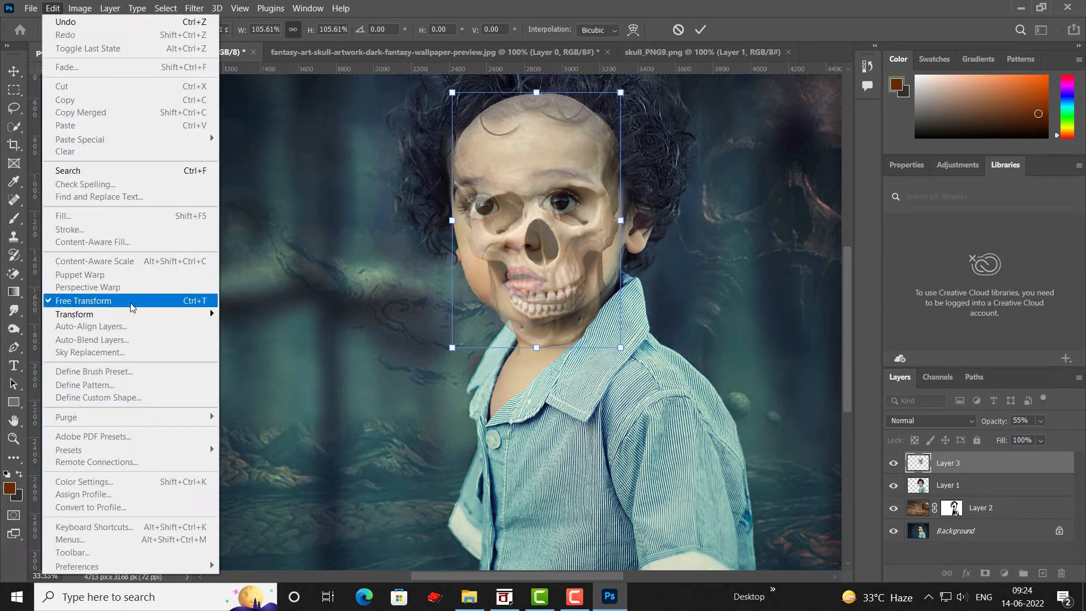
pyautogui.moveTo(135, 311)
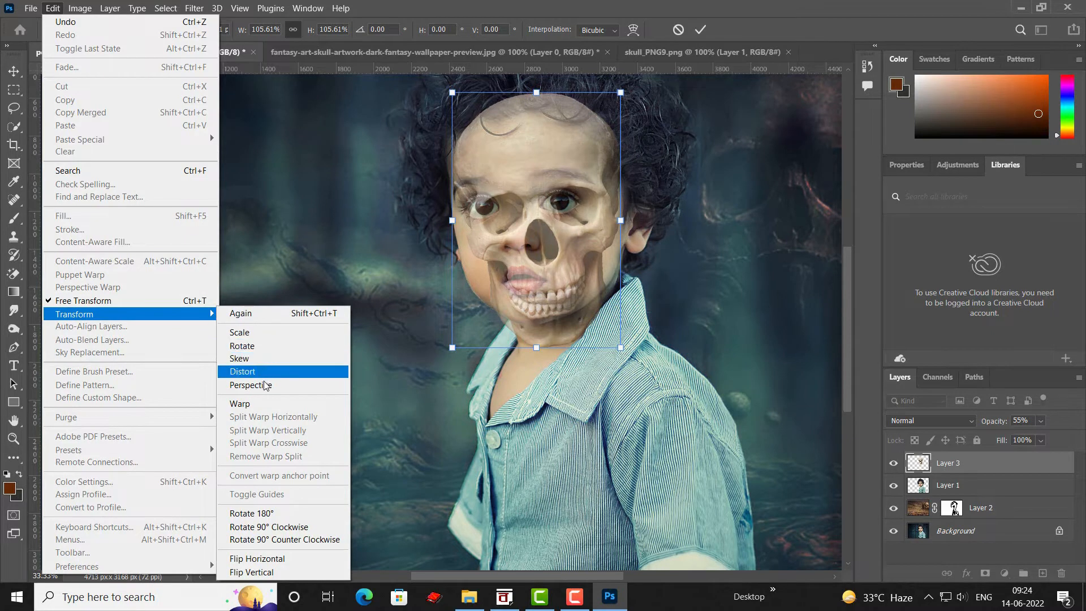
pyautogui.click(264, 405)
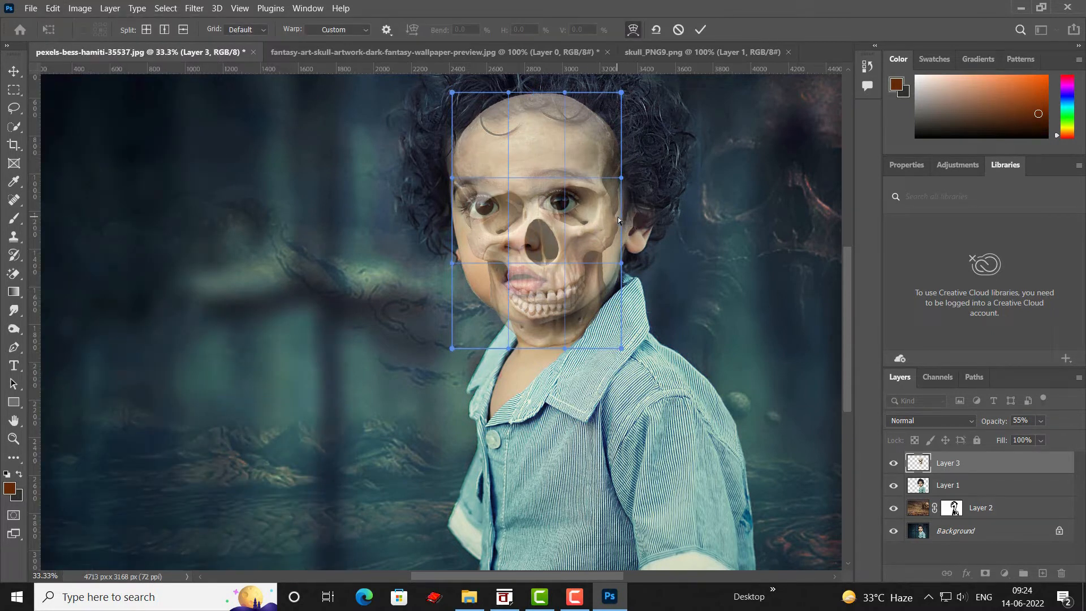
pyautogui.moveTo(618, 219); pyautogui.dragTo(639, 225)
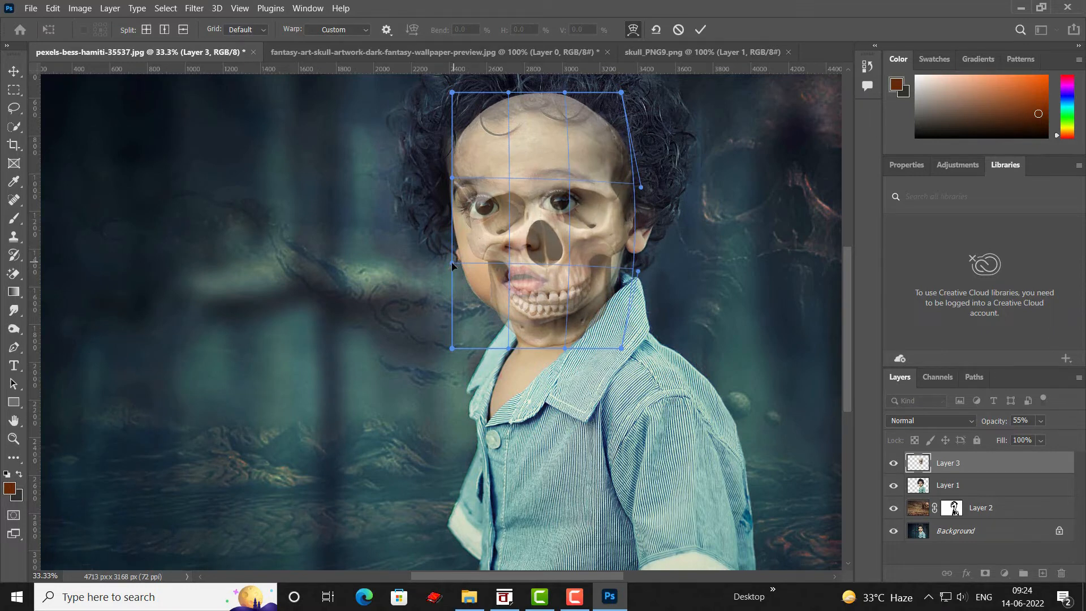
pyautogui.moveTo(453, 264); pyautogui.dragTo(403, 288)
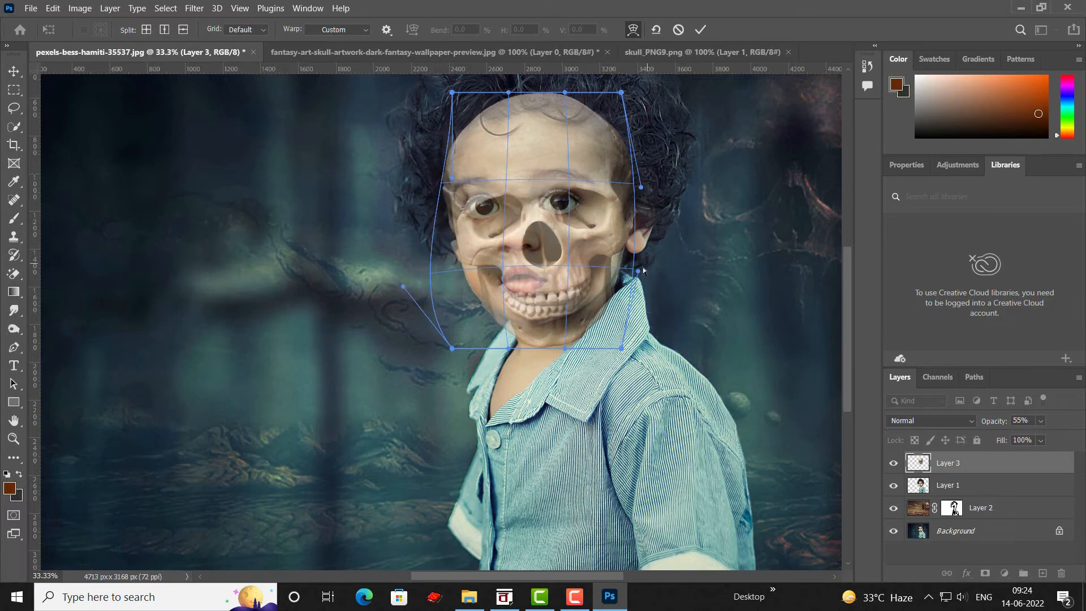
pyautogui.moveTo(641, 267)
pyautogui.mouseDown()
pyautogui.moveTo(653, 274)
pyautogui.moveTo(629, 265)
pyautogui.mouseUp()
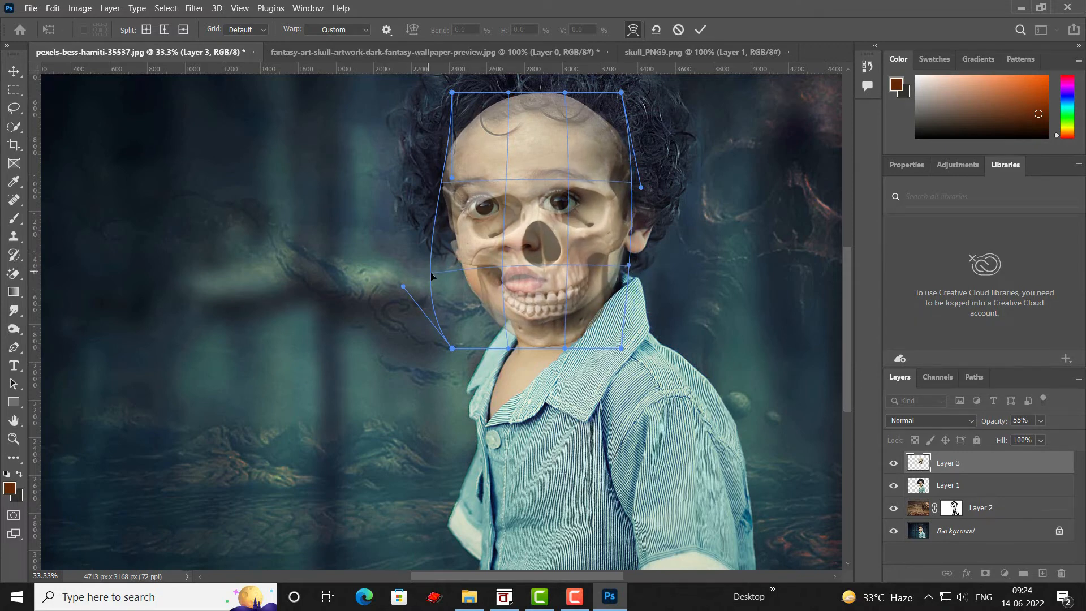
pyautogui.moveTo(431, 275); pyautogui.dragTo(424, 264)
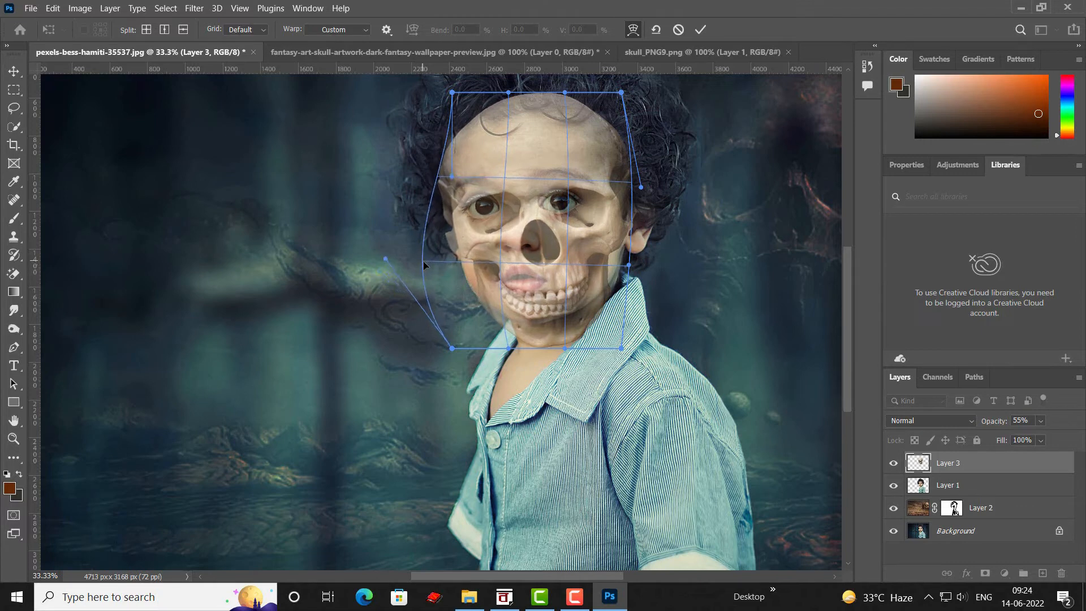
# - Warp the skull's nose and jaw to line up with the child's nose, mouth and chin, and apply the transform
pyautogui.moveTo(542, 212); pyautogui.dragTo(525, 229)
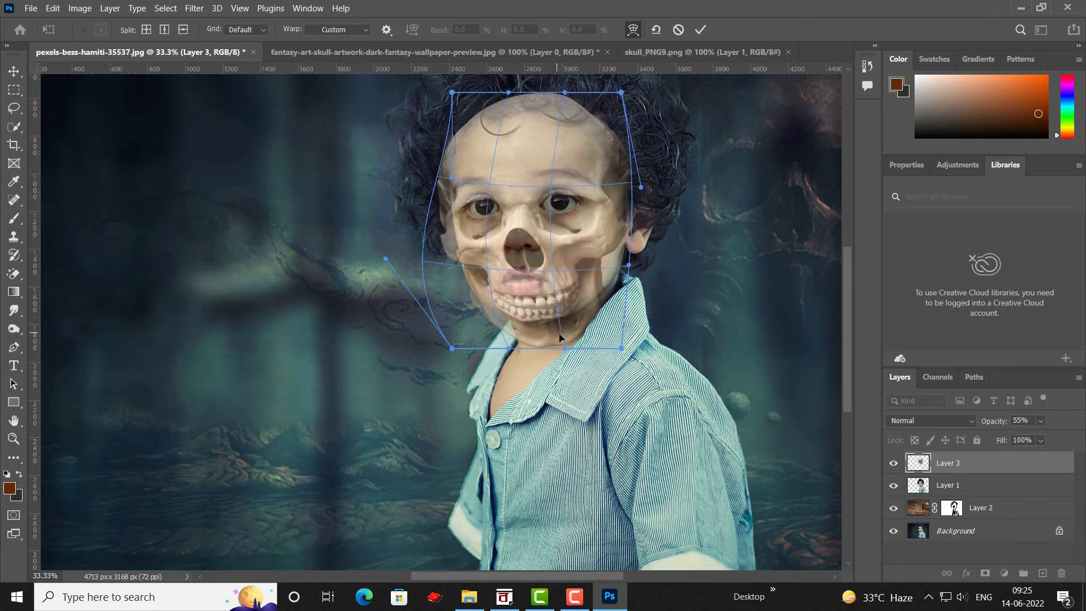
pyautogui.moveTo(558, 338); pyautogui.dragTo(550, 315)
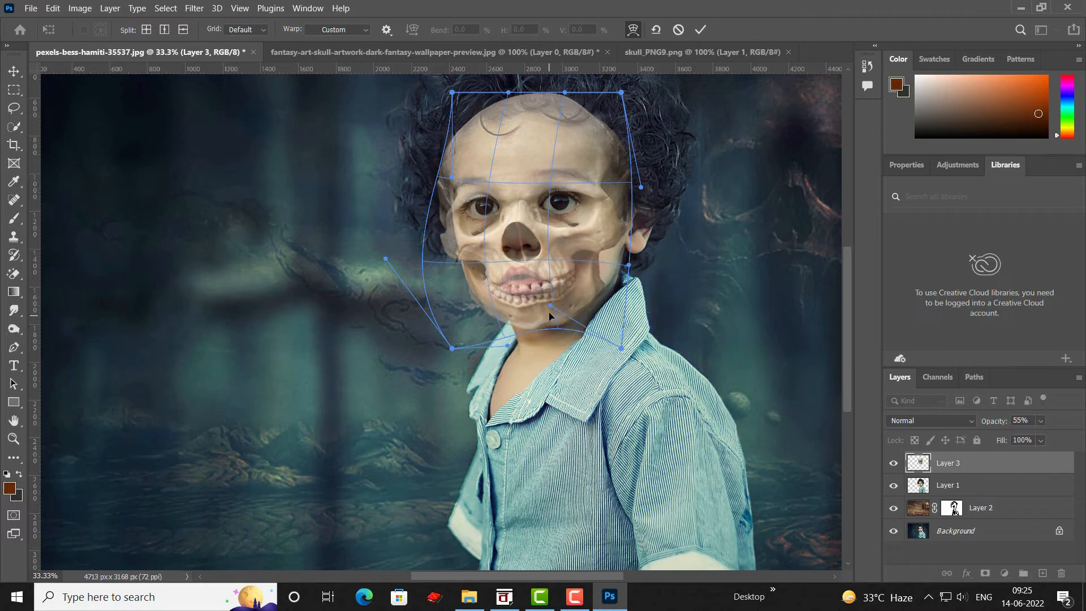
pyautogui.moveTo(604, 266); pyautogui.dragTo(618, 257)
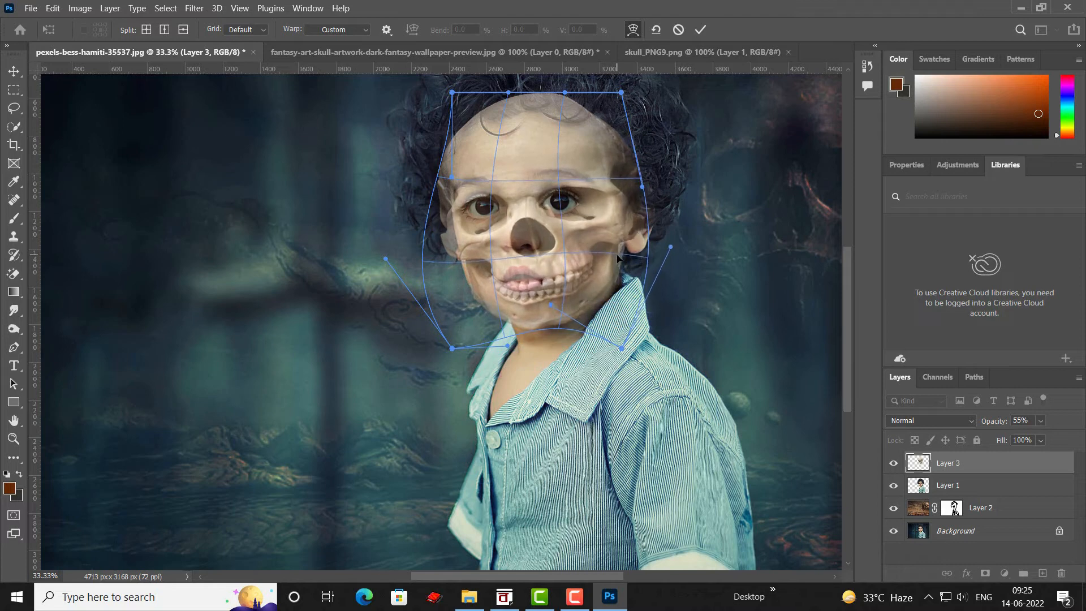
pyautogui.moveTo(469, 279); pyautogui.dragTo(464, 280)
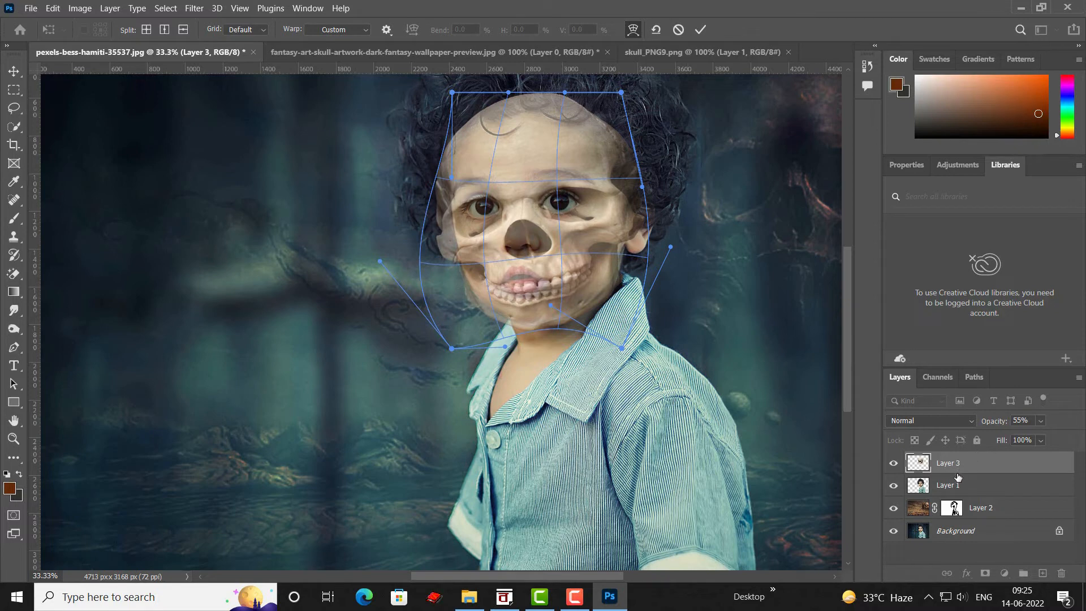
pyautogui.hotkey('ctrl', 'h')
pyautogui.press('Return')
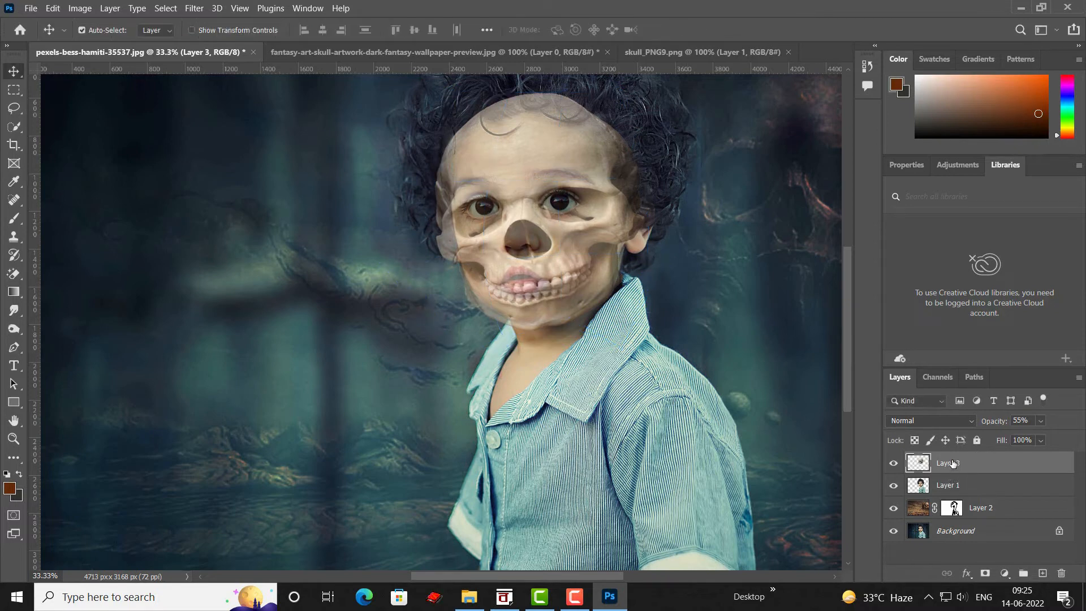
# - Move the skull layer below the child's layer at 100% opacity and add a layer mask to it
pyautogui.moveTo(962, 465); pyautogui.dragTo(958, 495)
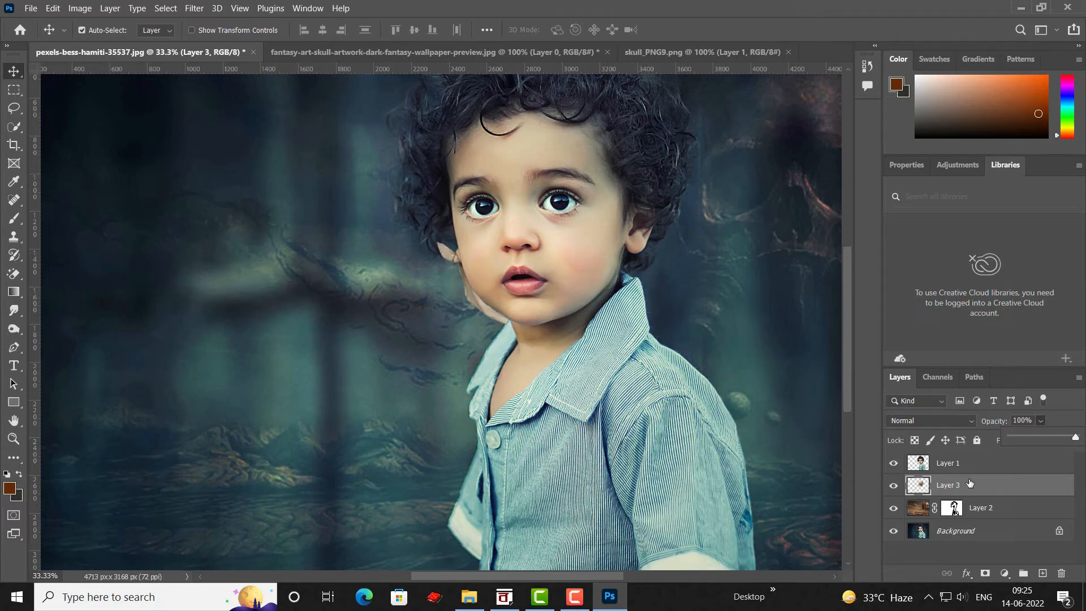
pyautogui.click(985, 574)
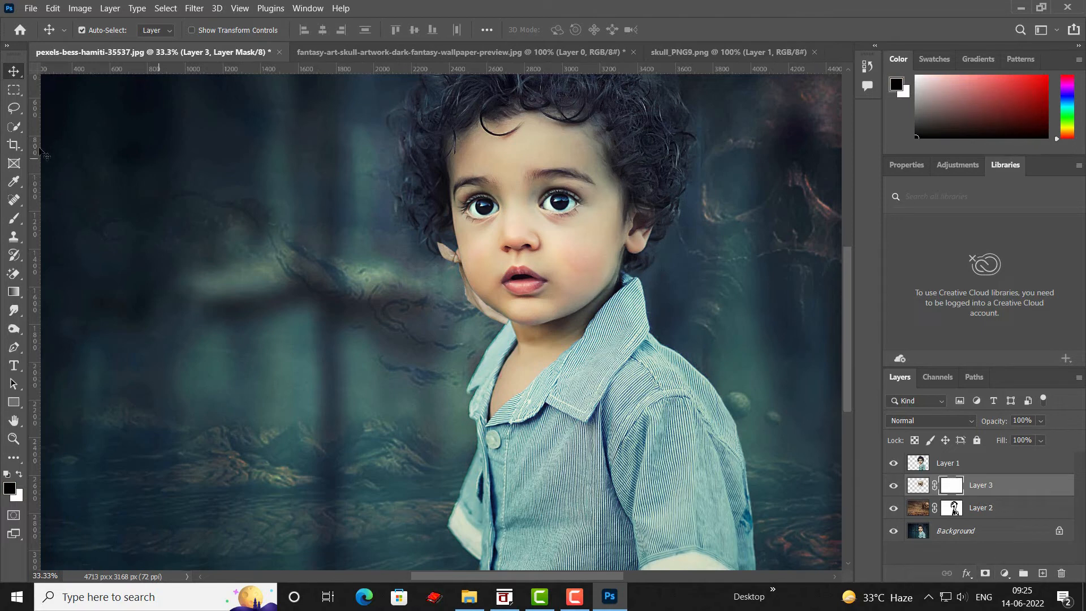
# - Paint black on the skull layer's mask with a 125 px brush to hide the skull edges sticking out beside the child's ear and cheek
pyautogui.click(19, 220)
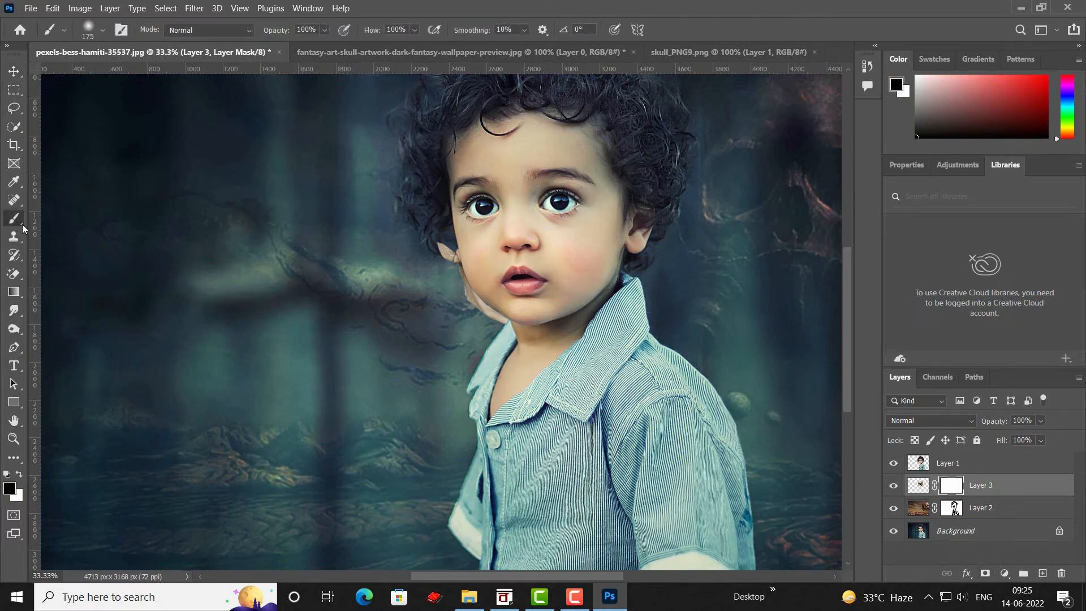
pyautogui.rightClick(22, 223)
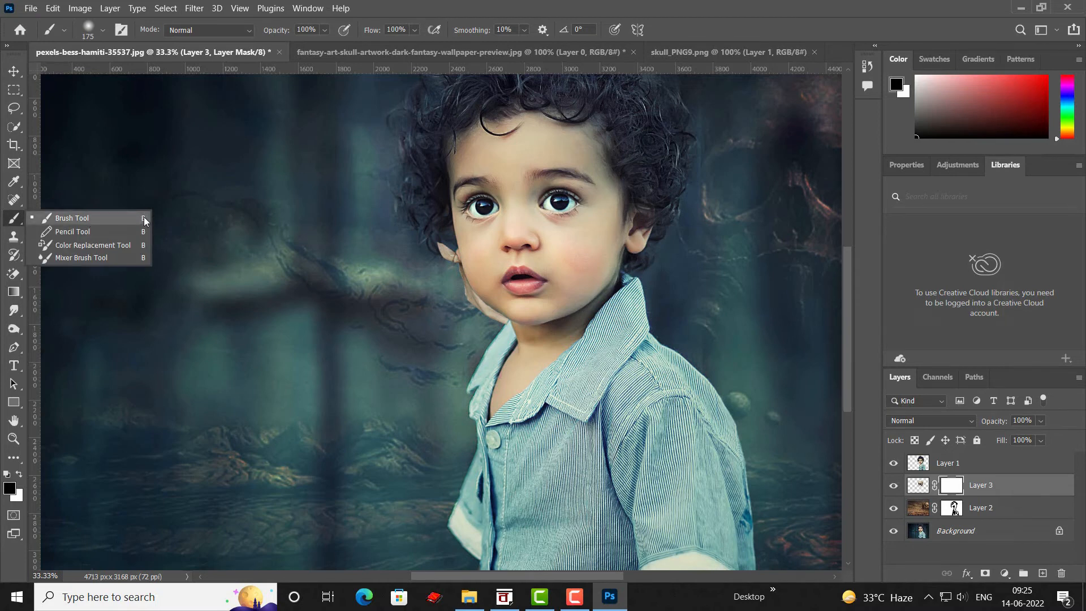
pyautogui.click(22, 71)
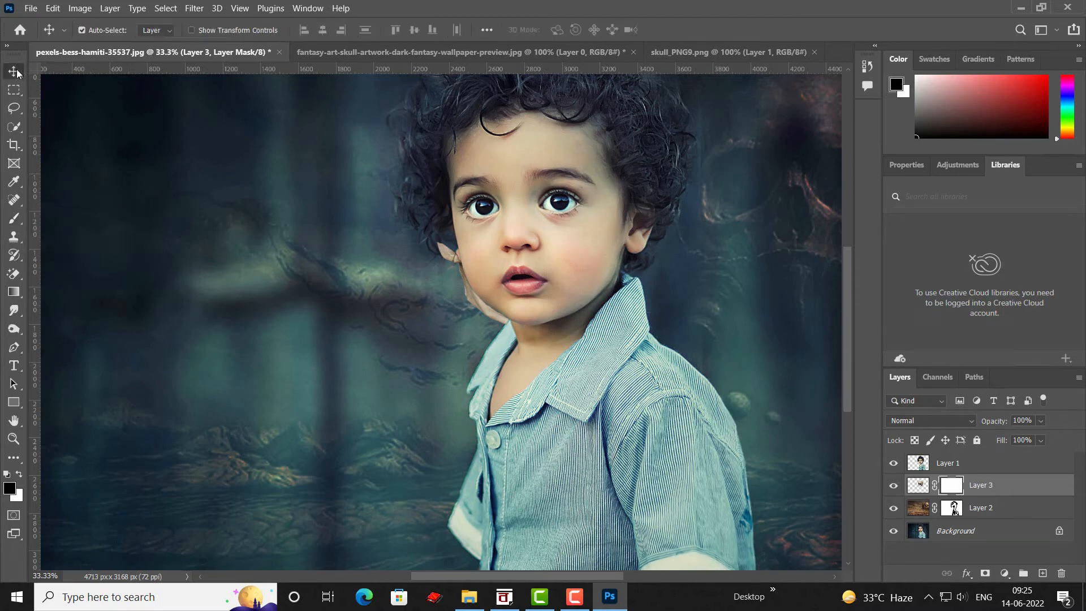
pyautogui.press('b')
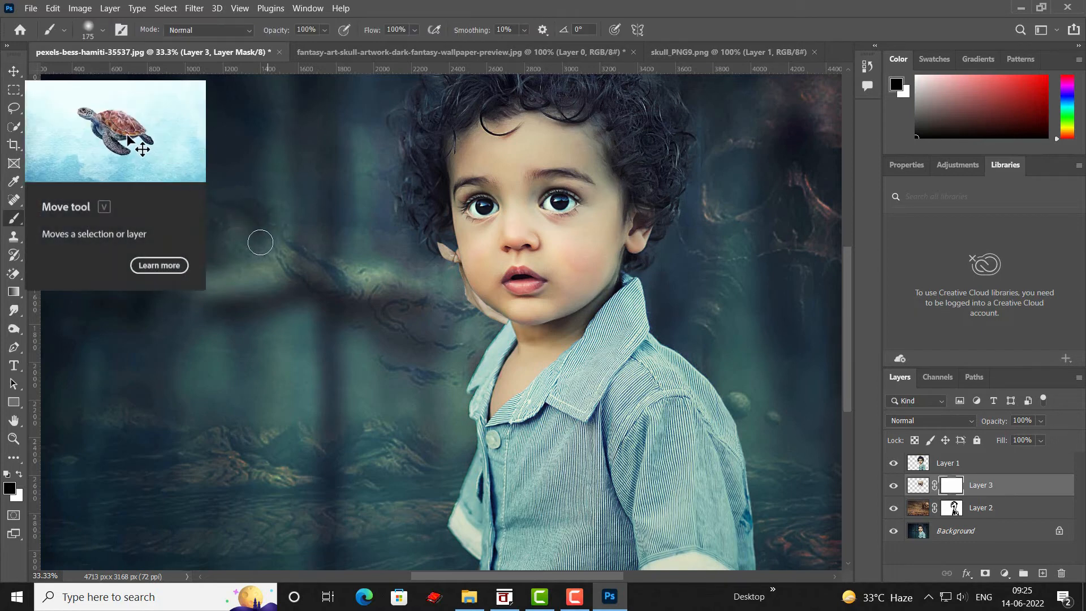
pyautogui.press('[')
pyautogui.press('[')
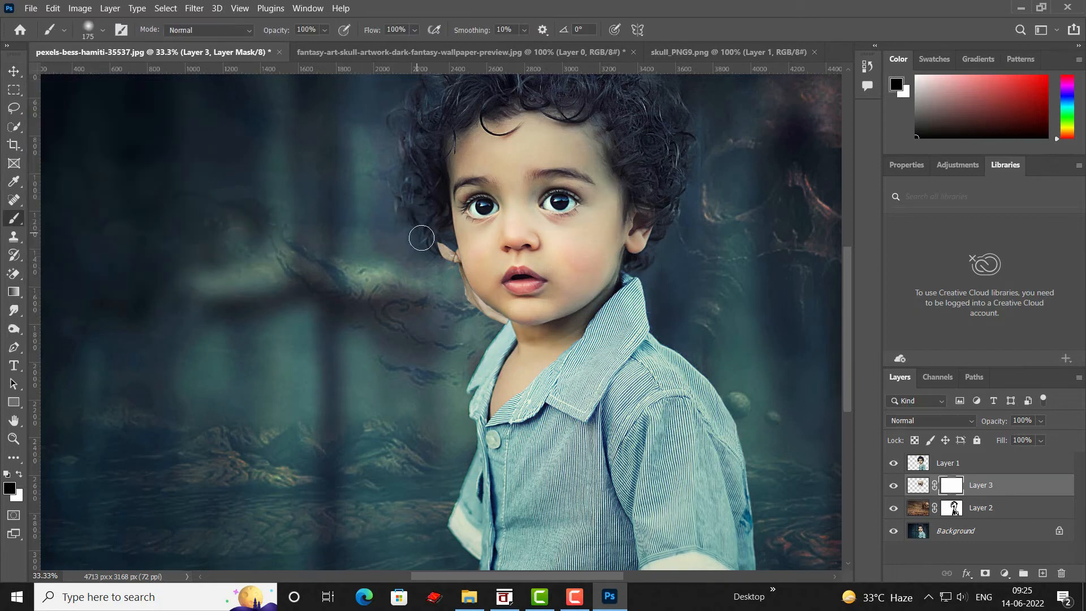
pyautogui.moveTo(437, 245)
pyautogui.mouseDown()
pyautogui.moveTo(438, 240)
pyautogui.moveTo(476, 307)
pyautogui.moveTo(467, 298)
pyautogui.moveTo(501, 327)
pyautogui.mouseUp()
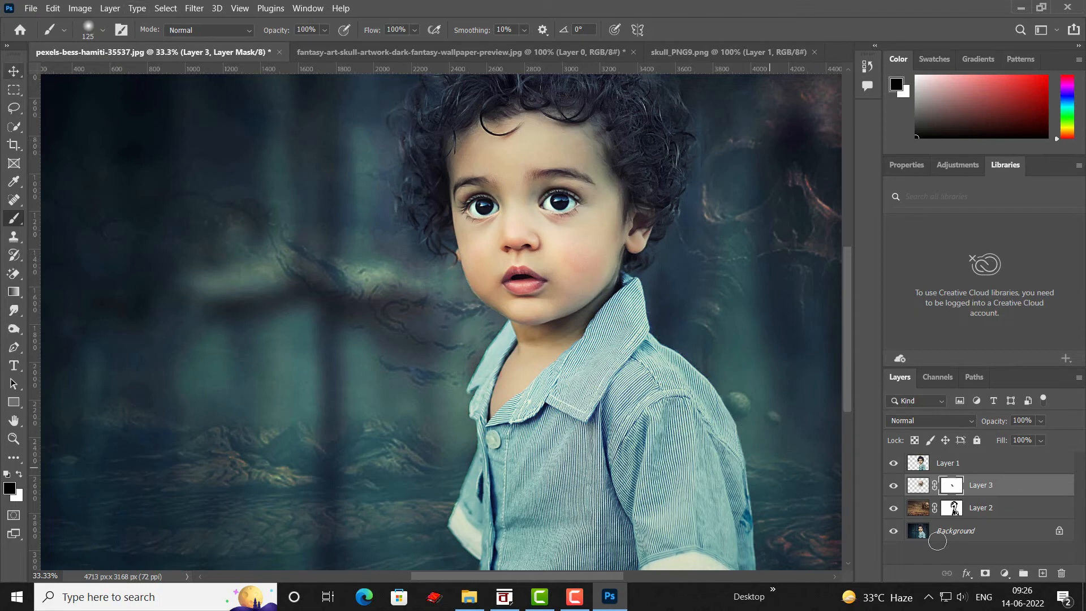
# - Mask the child's layer and paint black over the right-hand half of the face with a 175 px brush at 52% opacity
pyautogui.click(956, 465)
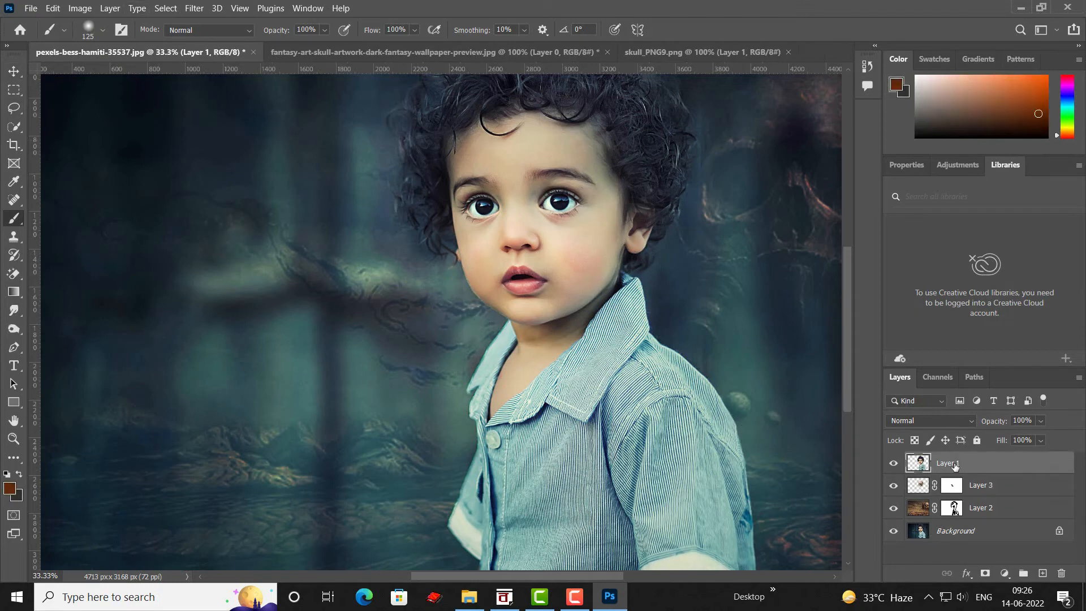
pyautogui.click(985, 573)
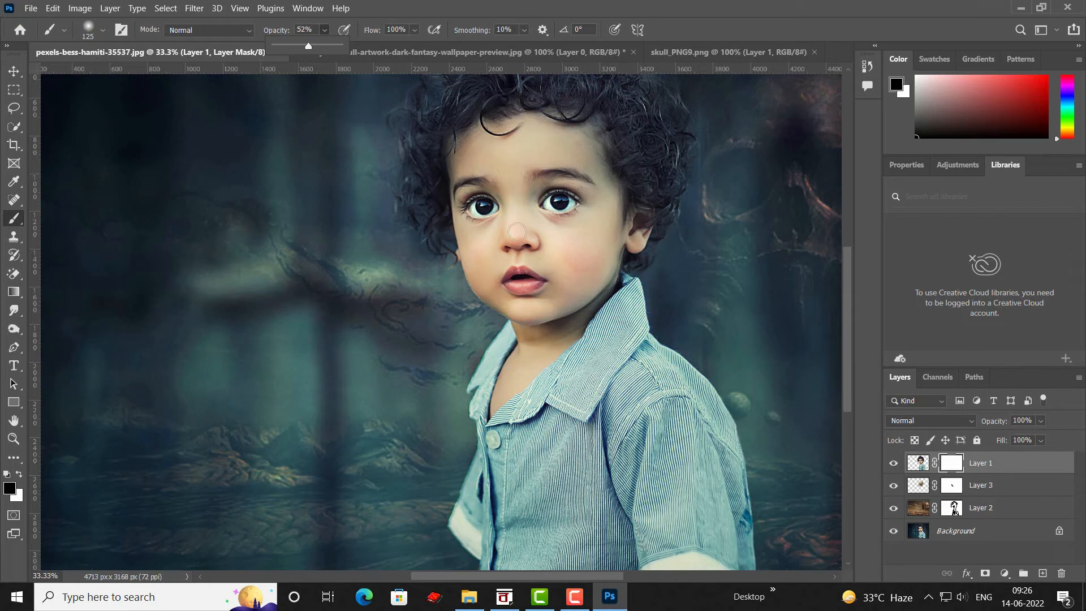
pyautogui.press(']')
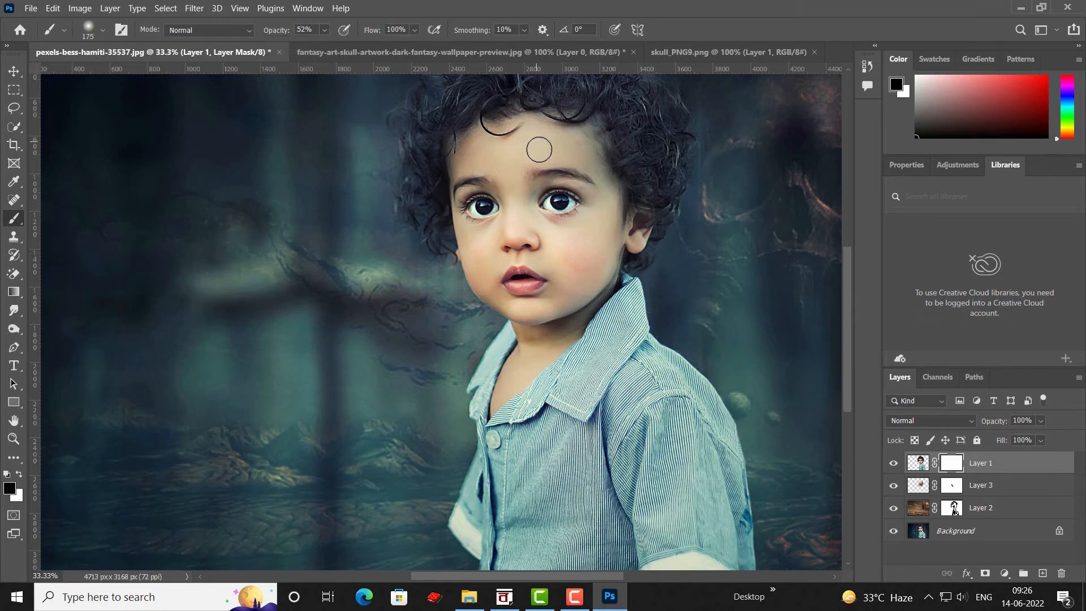
pyautogui.moveTo(541, 213)
pyautogui.mouseDown()
pyautogui.moveTo(562, 253)
pyautogui.moveTo(553, 287)
pyautogui.moveTo(539, 263)
pyautogui.moveTo(534, 206)
pyautogui.moveTo(549, 306)
pyautogui.moveTo(584, 250)
pyautogui.moveTo(575, 264)
pyautogui.moveTo(567, 158)
pyautogui.moveTo(563, 207)
pyautogui.moveTo(549, 192)
pyautogui.moveTo(561, 203)
pyautogui.moveTo(555, 176)
pyautogui.moveTo(560, 240)
pyautogui.moveTo(561, 182)
pyautogui.moveTo(576, 251)
pyautogui.moveTo(580, 190)
pyautogui.moveTo(598, 212)
pyautogui.moveTo(599, 242)
pyautogui.moveTo(554, 307)
pyautogui.moveTo(585, 278)
pyautogui.moveTo(599, 238)
pyautogui.moveTo(595, 196)
pyautogui.mouseUp()
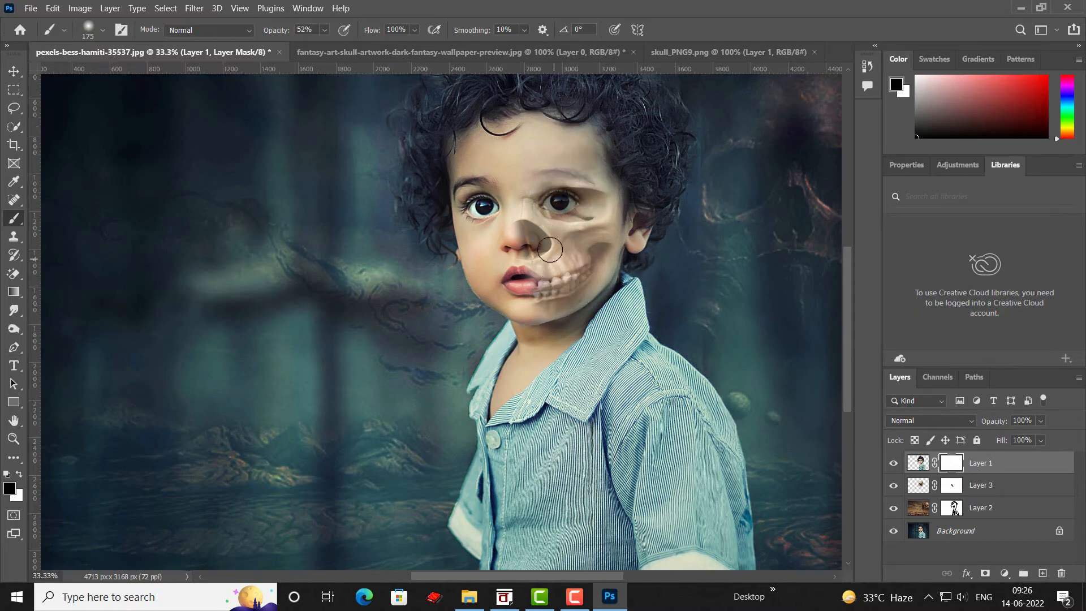
# - Paint the child's layer mask with the brush at 100% opacity to fully reveal the skull from forehead to jaw on the right-hand half
pyautogui.click(325, 29)
pyautogui.click(538, 182)
pyautogui.moveTo(551, 169)
pyautogui.mouseDown()
pyautogui.moveTo(571, 293)
pyautogui.moveTo(580, 230)
pyautogui.moveTo(584, 253)
pyautogui.moveTo(579, 294)
pyautogui.moveTo(560, 298)
pyautogui.moveTo(585, 277)
pyautogui.moveTo(591, 253)
pyautogui.moveTo(557, 187)
pyautogui.moveTo(560, 146)
pyautogui.moveTo(579, 140)
pyautogui.moveTo(583, 184)
pyautogui.moveTo(594, 181)
pyautogui.moveTo(556, 221)
pyautogui.moveTo(528, 125)
pyautogui.moveTo(547, 275)
pyautogui.moveTo(547, 291)
pyautogui.moveTo(537, 265)
pyautogui.moveTo(537, 301)
pyautogui.moveTo(560, 302)
pyautogui.mouseUp()
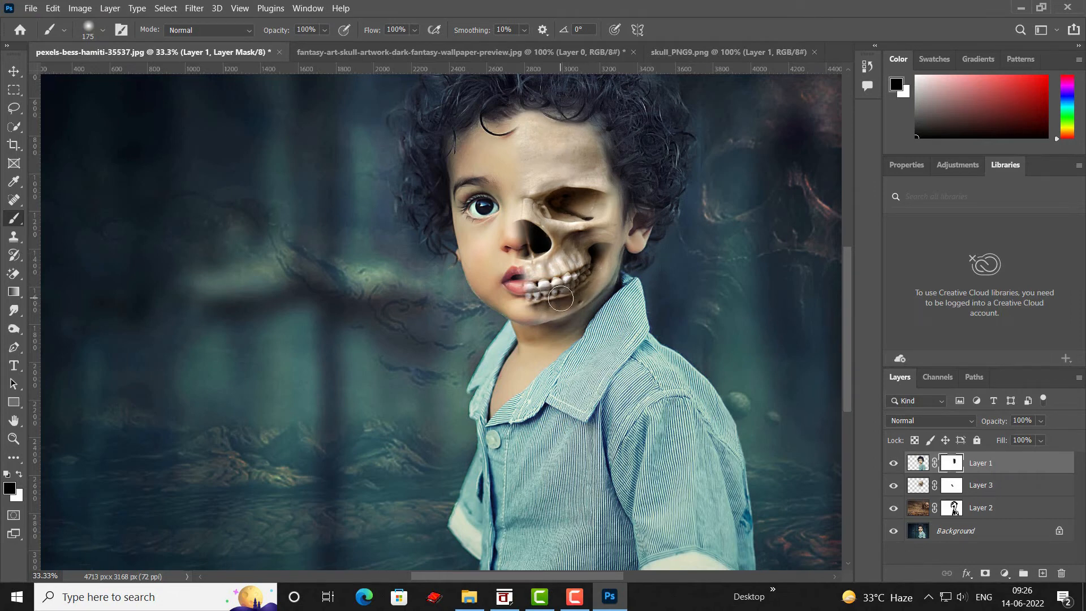
pyautogui.moveTo(538, 140)
pyautogui.mouseDown()
pyautogui.moveTo(563, 131)
pyautogui.moveTo(594, 177)
pyautogui.moveTo(586, 244)
pyautogui.moveTo(599, 206)
pyautogui.moveTo(598, 269)
pyautogui.mouseUp()
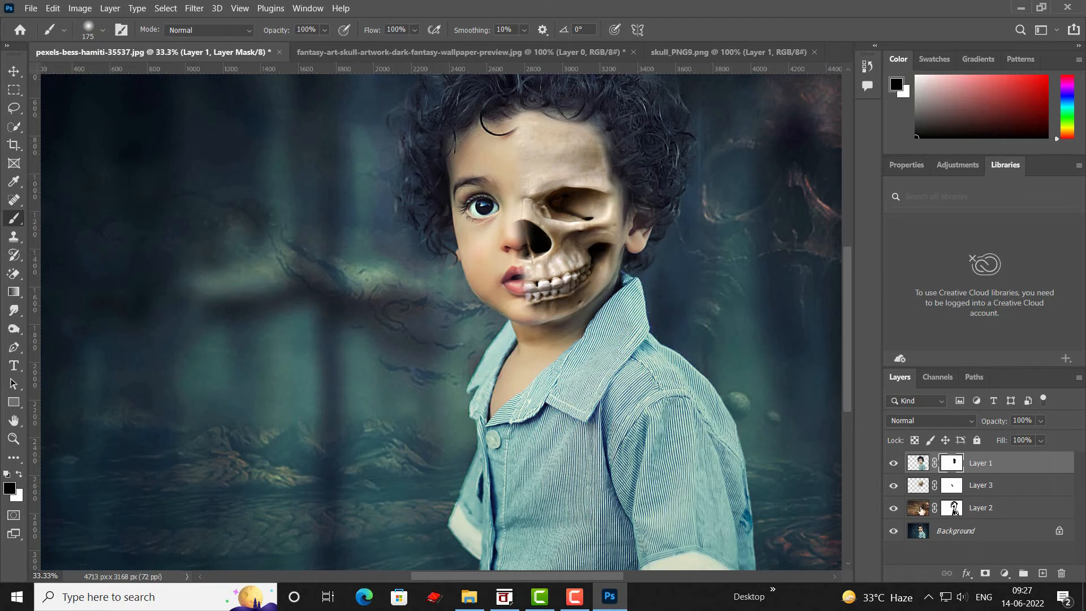
# - Create a new layer above the child's layer and set the foreground colour to #b82c01
pyautogui.click(1042, 573)
pyautogui.keyDown('alt'); pyautogui.click(831, 532); pyautogui.keyUp('alt')
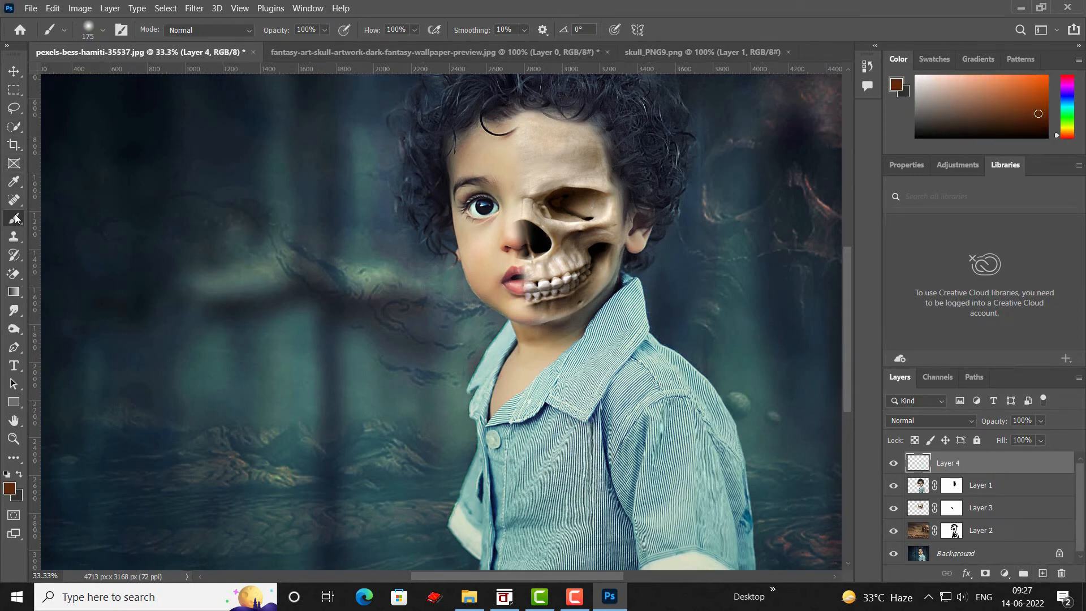
pyautogui.click(10, 488)
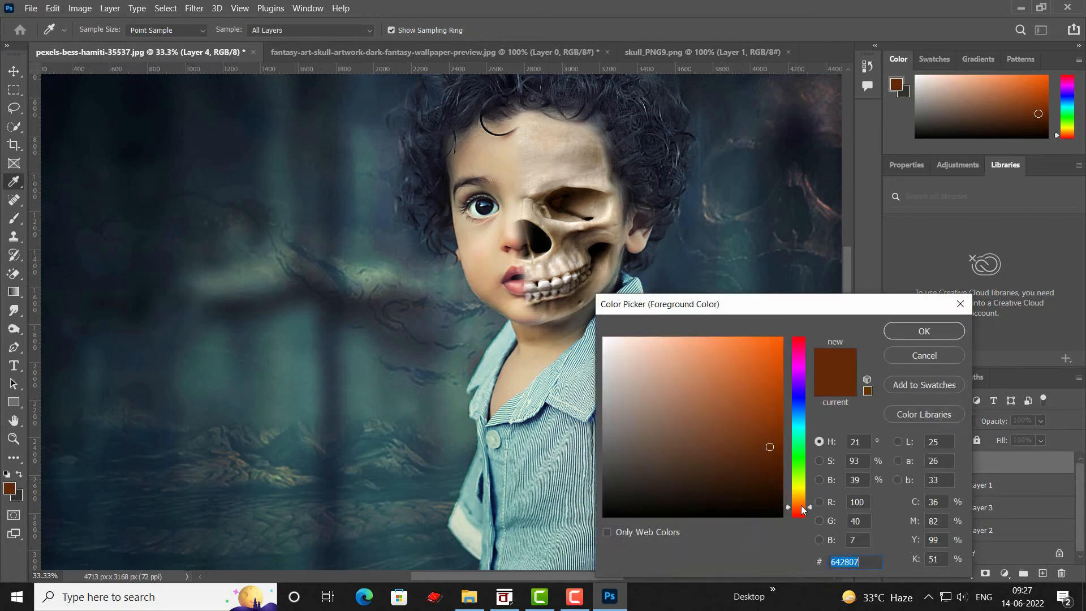
pyautogui.moveTo(801, 505); pyautogui.dragTo(803, 511)
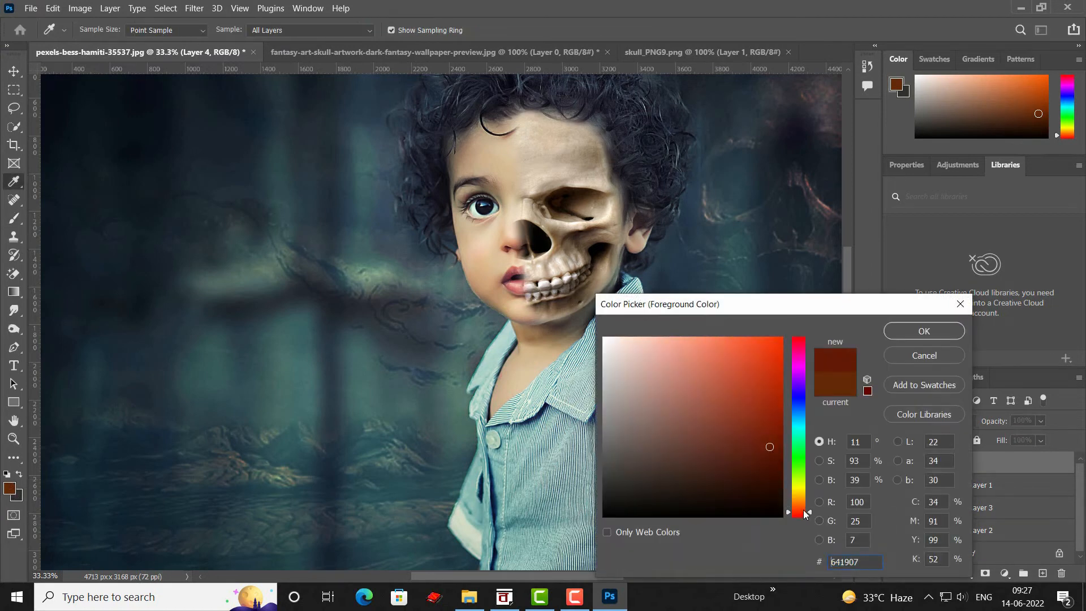
pyautogui.moveTo(780, 398); pyautogui.dragTo(783, 388)
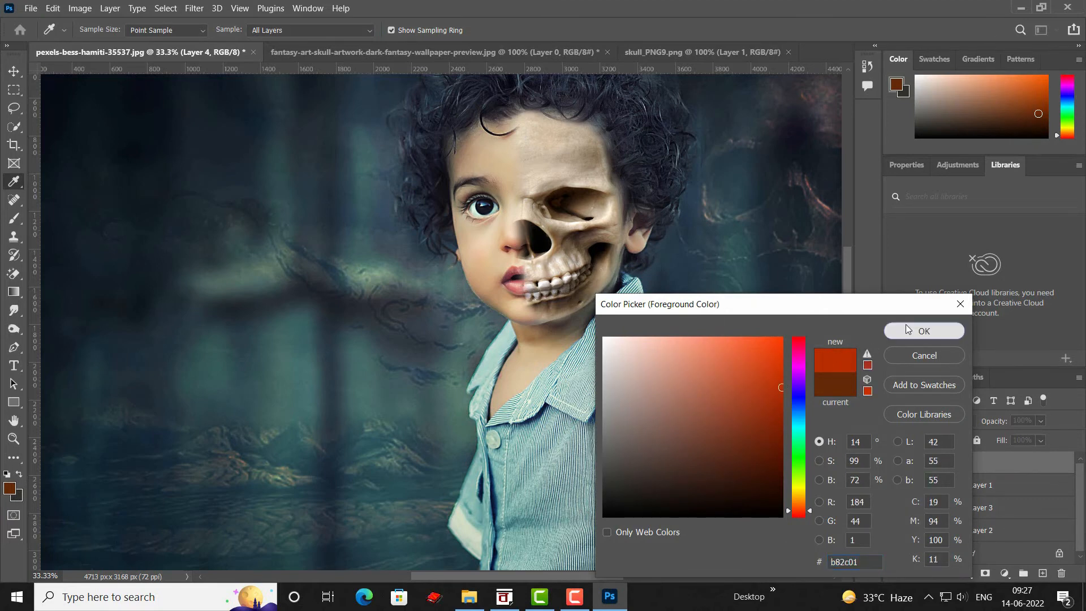
pyautogui.click(905, 324)
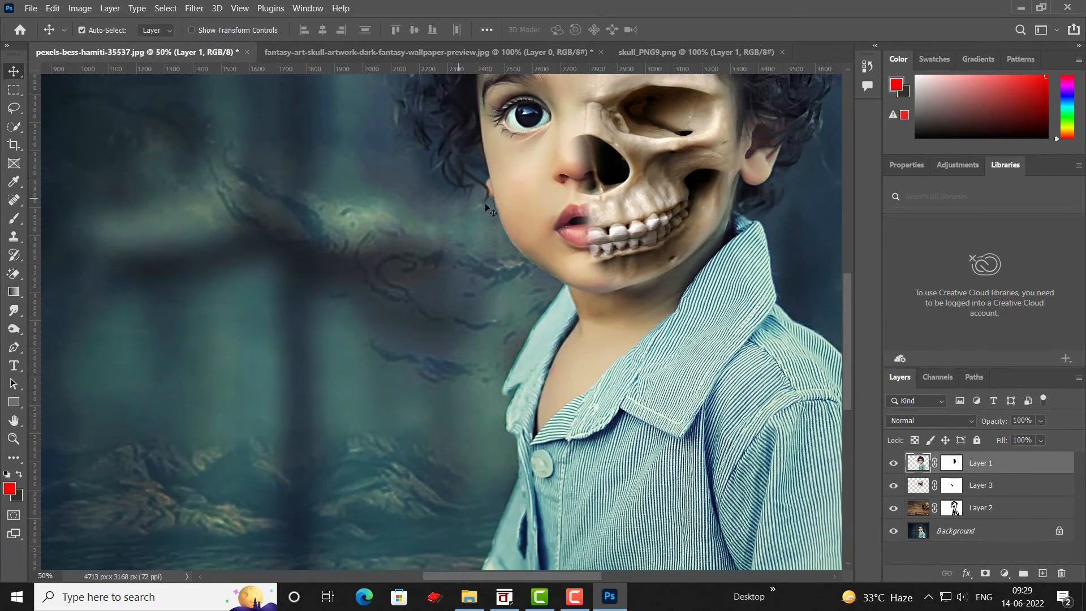
# - Paint black on Layer 1's mask along the nose where skin meets skull, using a 125 px brush at 15% opacity
pyautogui.scroll(4, 526, 215)
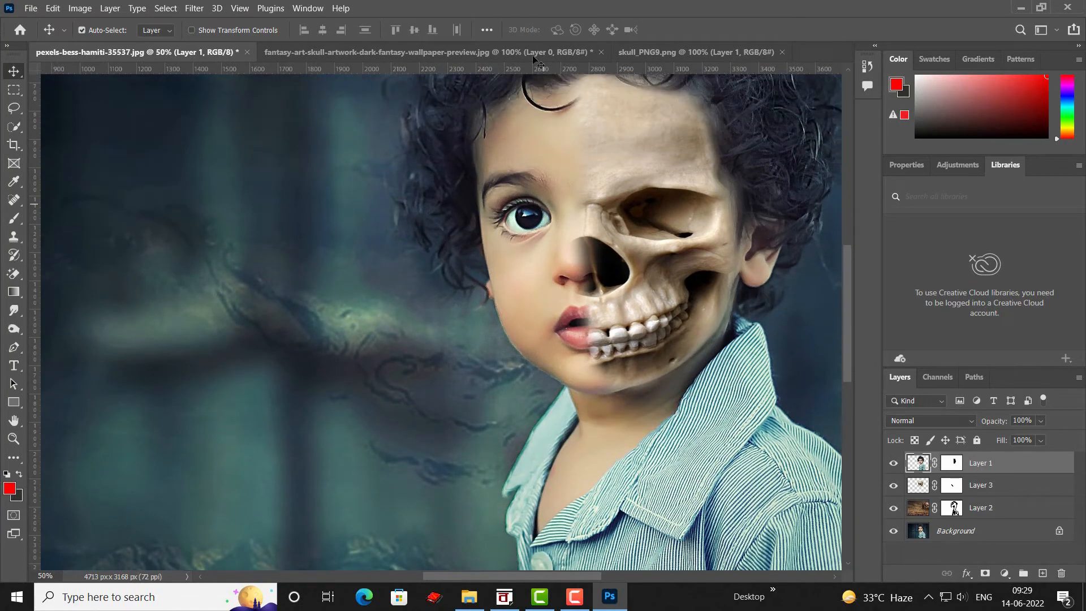
pyautogui.click(953, 465)
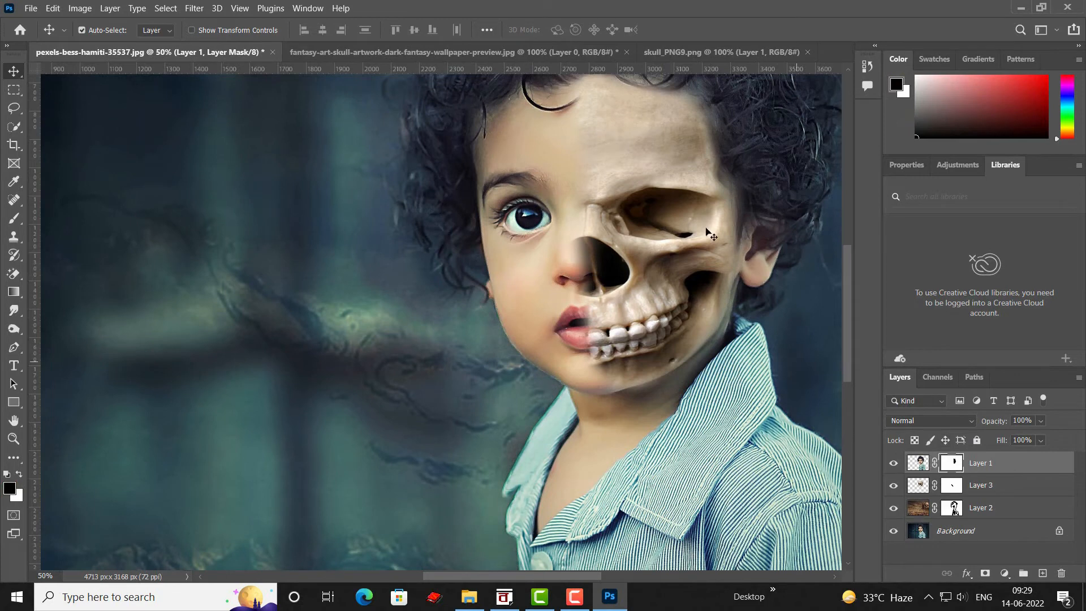
pyautogui.press('b')
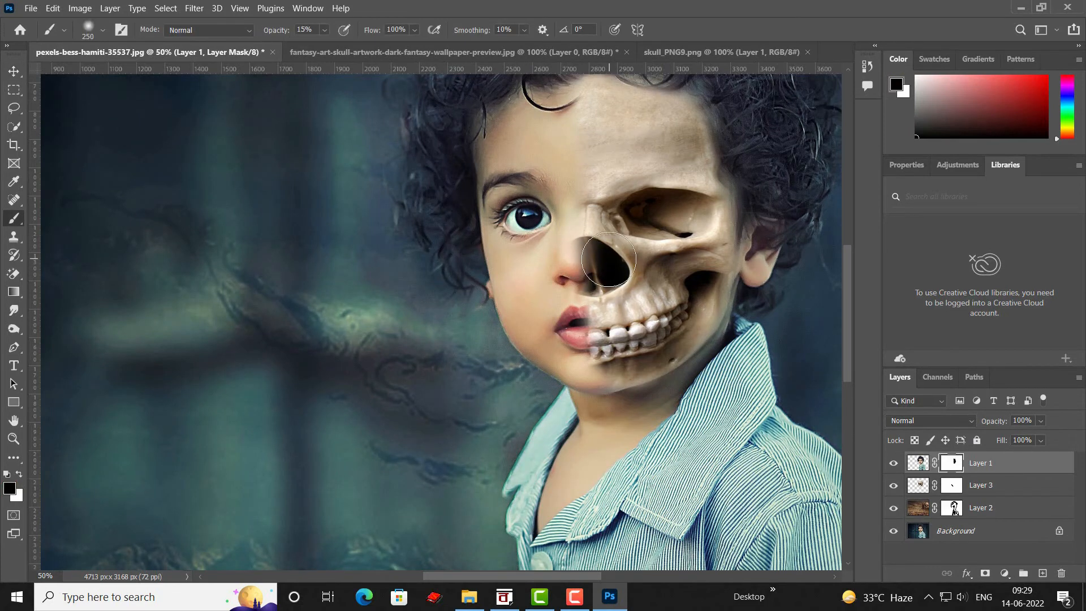
pyautogui.press('[')
pyautogui.press('[')
pyautogui.press('[')
pyautogui.press('[')
pyautogui.moveTo(588, 240)
pyautogui.mouseDown()
pyautogui.moveTo(603, 253)
pyautogui.moveTo(592, 252)
pyautogui.moveTo(601, 279)
pyautogui.mouseUp()
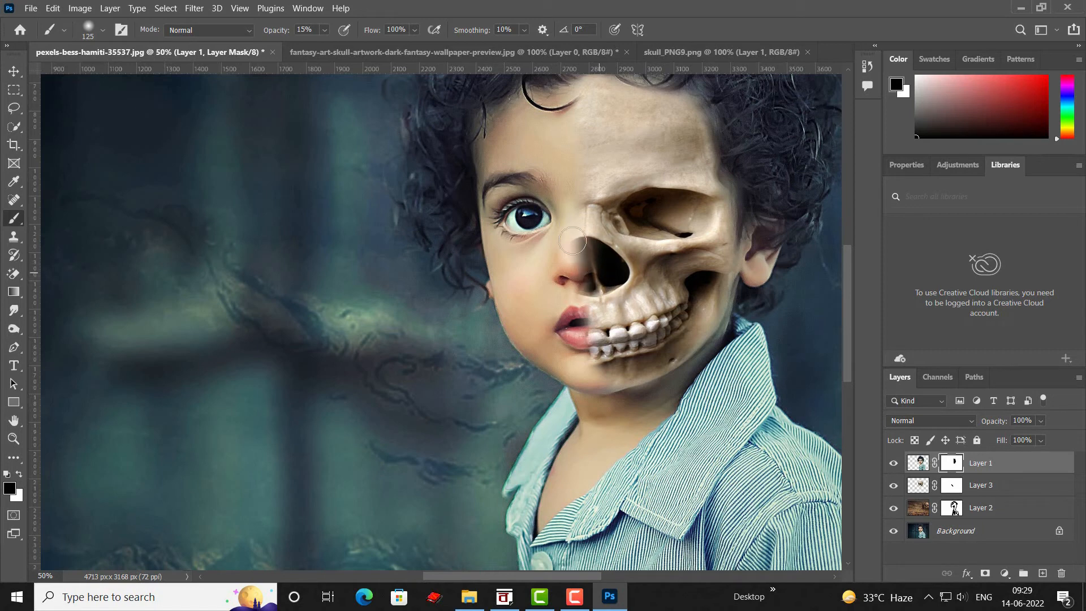
# - Burn Layer 1's image along the skin-skull seam from mouth to forehead, using a 65 px Burn tool on midtones at 100% exposure
pyautogui.scroll(-1, 440, 161)
pyautogui.scroll(2, 437, 146)
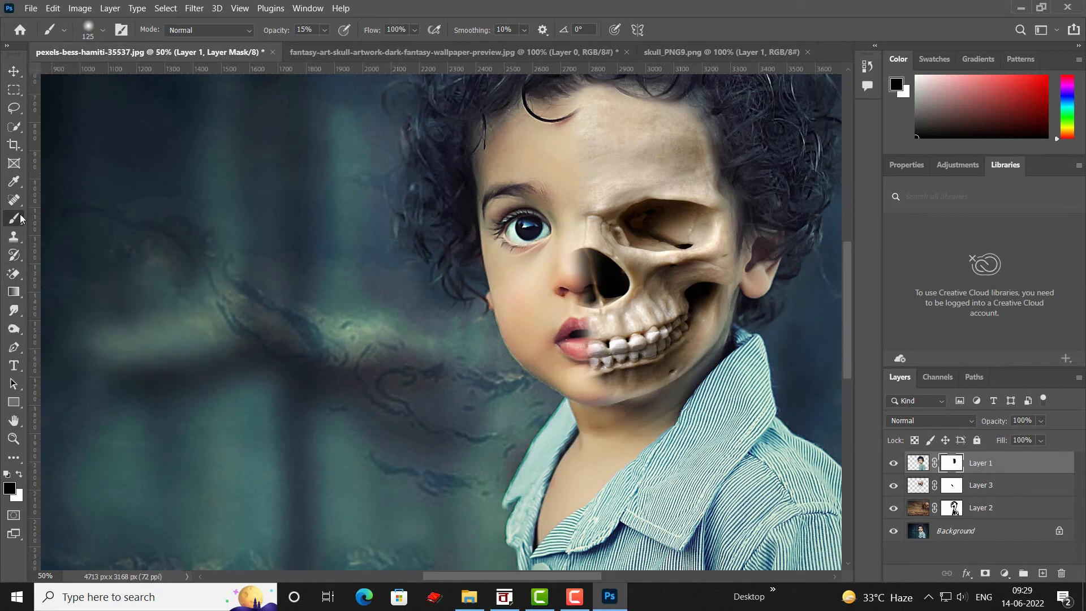
pyautogui.click(15, 330)
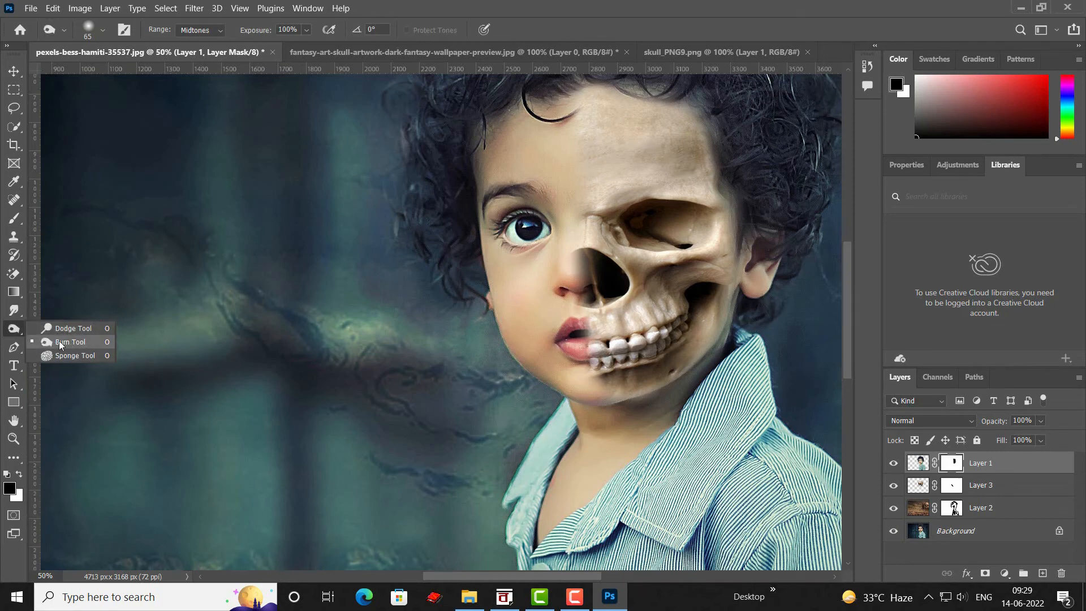
pyautogui.click(66, 342)
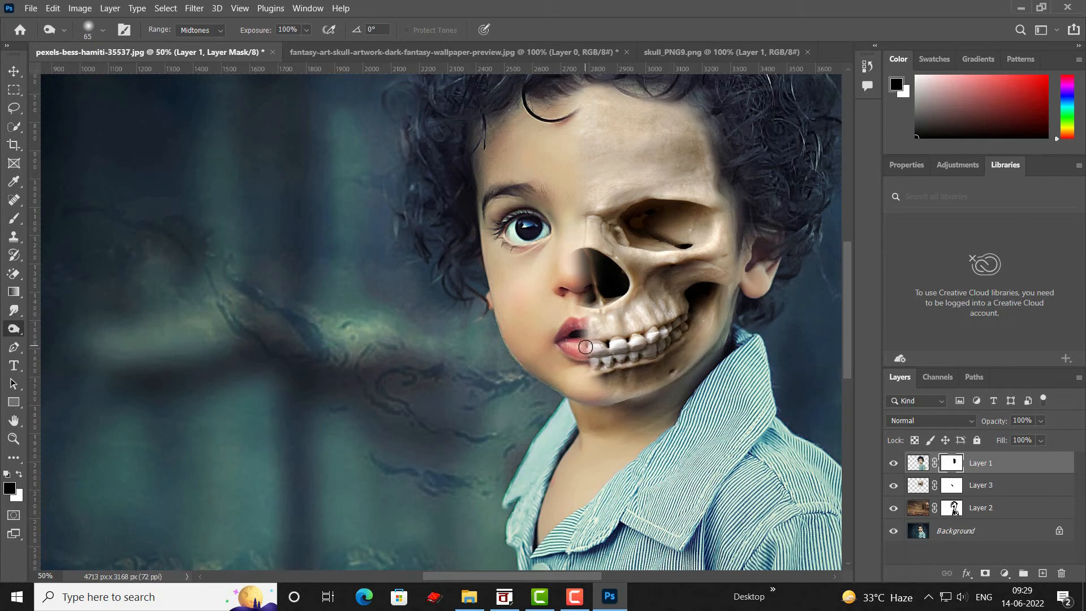
pyautogui.click(922, 466)
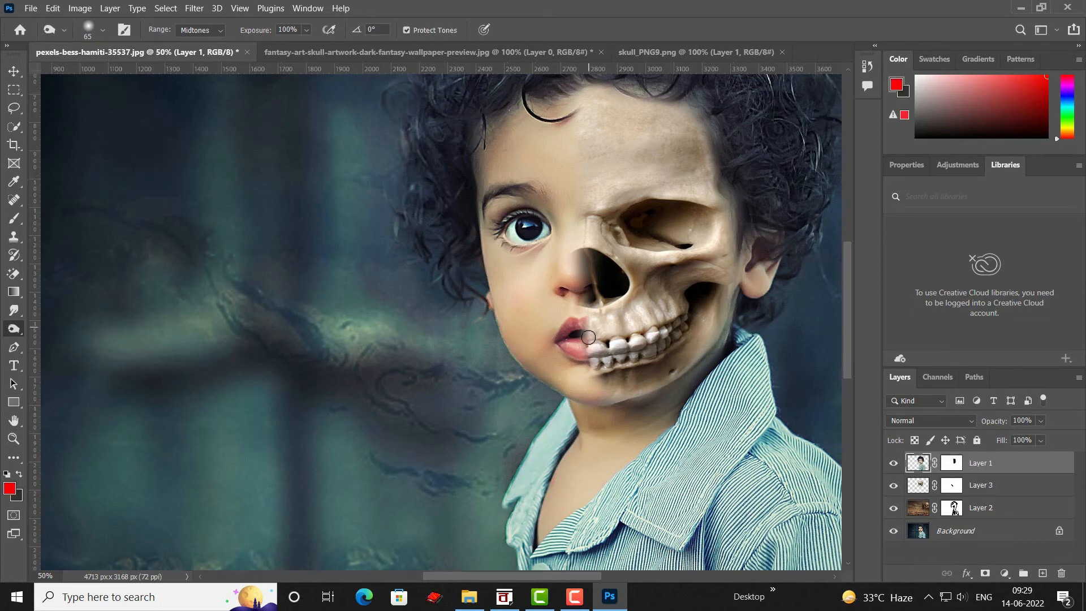
pyautogui.moveTo(591, 350); pyautogui.dragTo(591, 366)
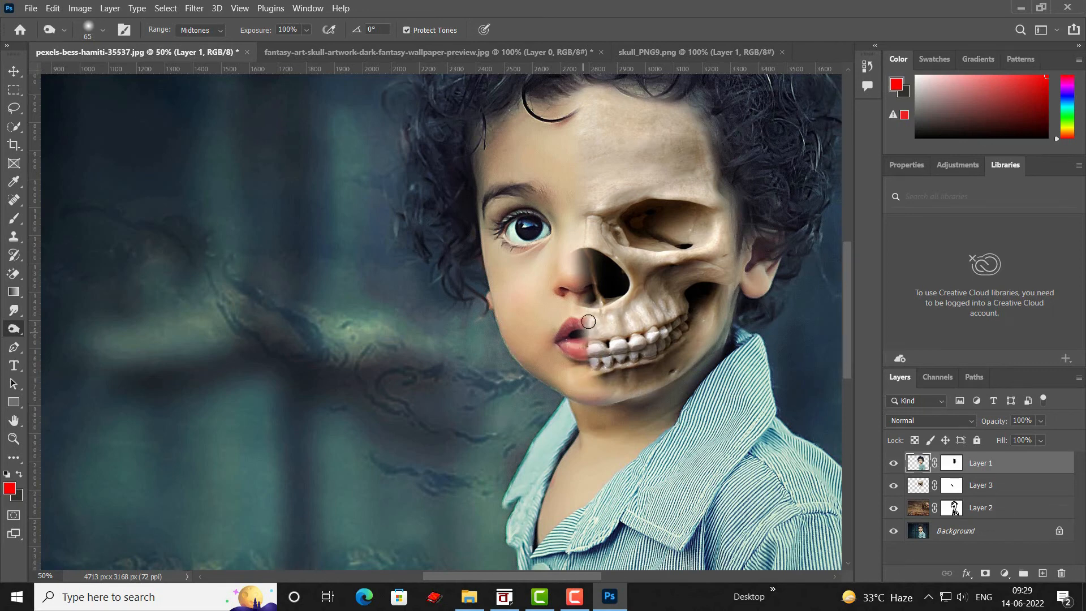
pyautogui.moveTo(585, 291)
pyautogui.mouseDown()
pyautogui.moveTo(565, 242)
pyautogui.moveTo(583, 242)
pyautogui.mouseUp()
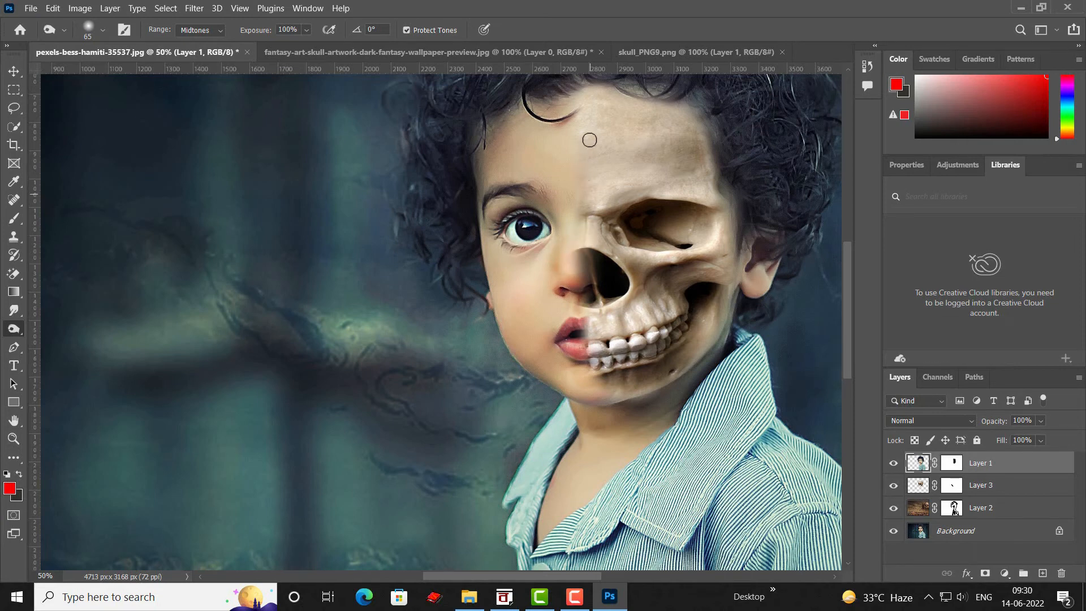
pyautogui.moveTo(590, 140)
pyautogui.mouseDown()
pyautogui.moveTo(581, 168)
pyautogui.moveTo(569, 143)
pyautogui.moveTo(559, 149)
pyautogui.moveTo(572, 111)
pyautogui.moveTo(569, 253)
pyautogui.mouseUp()
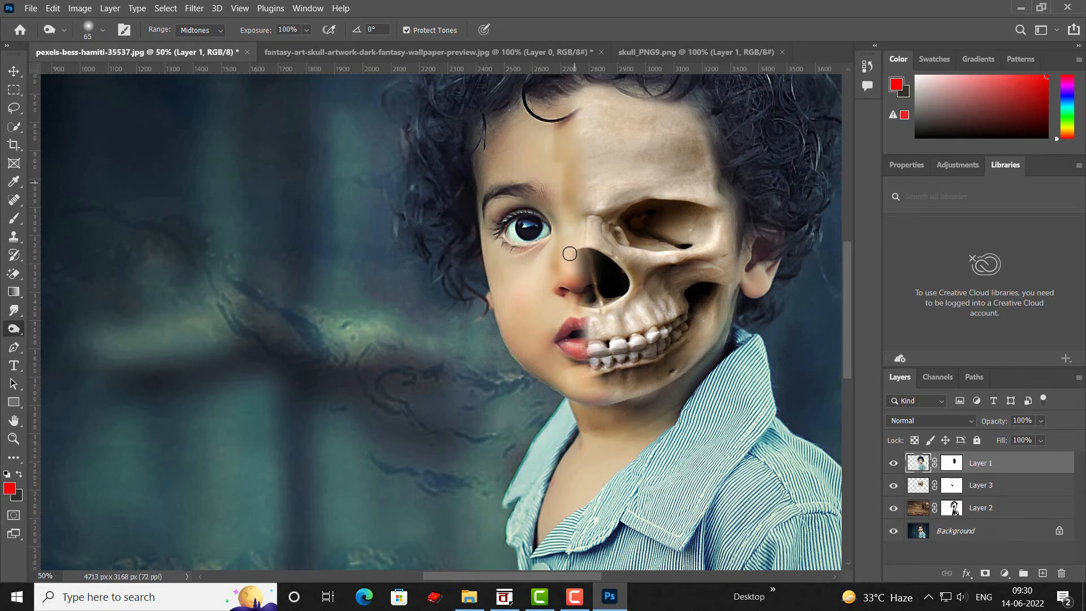
# - Burn the skull's forehead, brow and eye socket on Layer 3 with a 150 px brush on midtones at 100% exposure
pyautogui.press(']')
pyautogui.press(']')
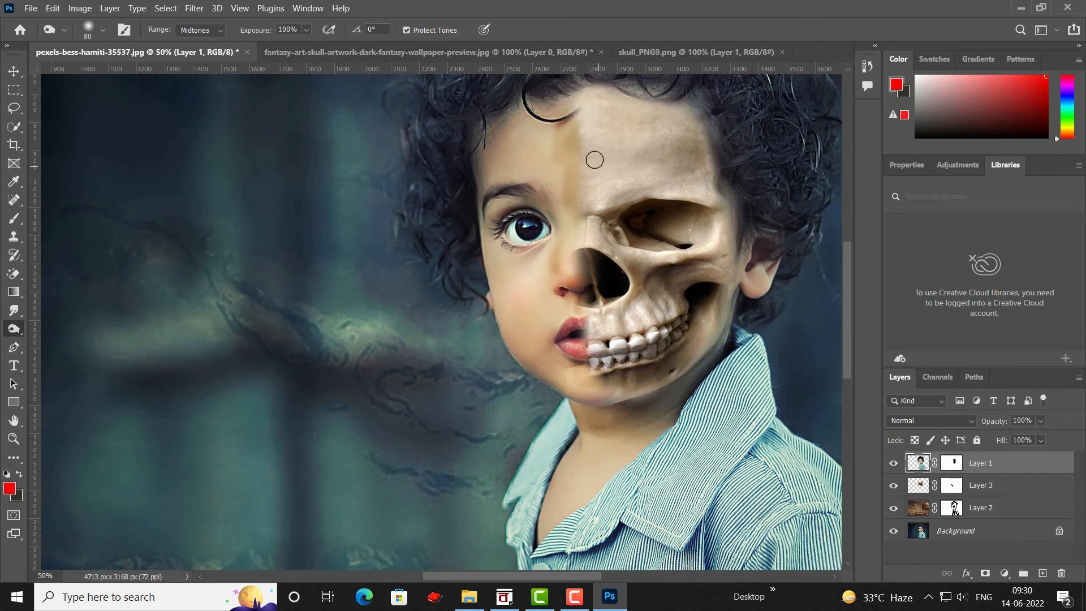
pyautogui.click(995, 484)
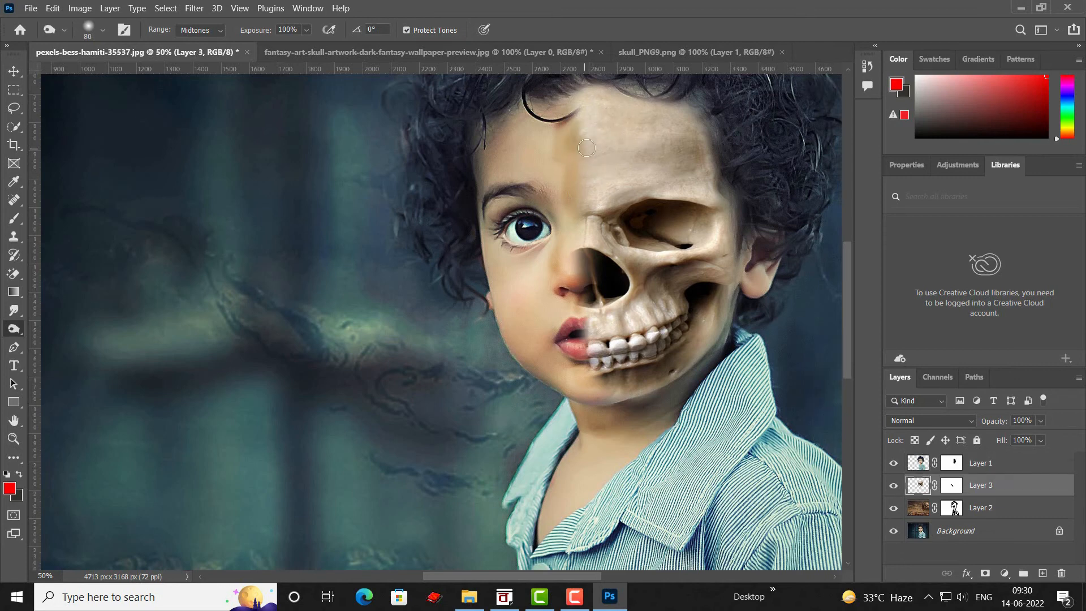
pyautogui.press(']')
pyautogui.press(']')
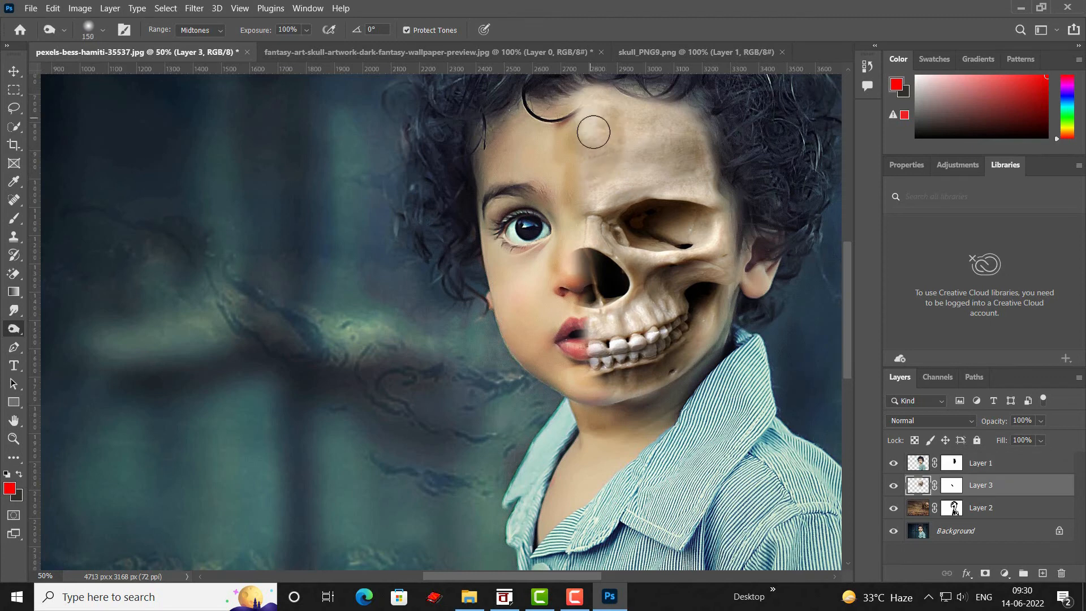
pyautogui.moveTo(594, 130)
pyautogui.mouseDown()
pyautogui.moveTo(635, 124)
pyautogui.moveTo(645, 147)
pyautogui.moveTo(622, 144)
pyautogui.moveTo(601, 187)
pyautogui.moveTo(592, 218)
pyautogui.moveTo(604, 245)
pyautogui.moveTo(633, 239)
pyautogui.moveTo(703, 182)
pyautogui.moveTo(710, 268)
pyautogui.moveTo(685, 340)
pyautogui.moveTo(612, 378)
pyautogui.moveTo(619, 341)
pyautogui.moveTo(649, 317)
pyautogui.moveTo(656, 291)
pyautogui.moveTo(636, 294)
pyautogui.moveTo(618, 217)
pyautogui.moveTo(593, 224)
pyautogui.moveTo(634, 165)
pyautogui.moveTo(658, 161)
pyautogui.moveTo(714, 221)
pyautogui.mouseUp()
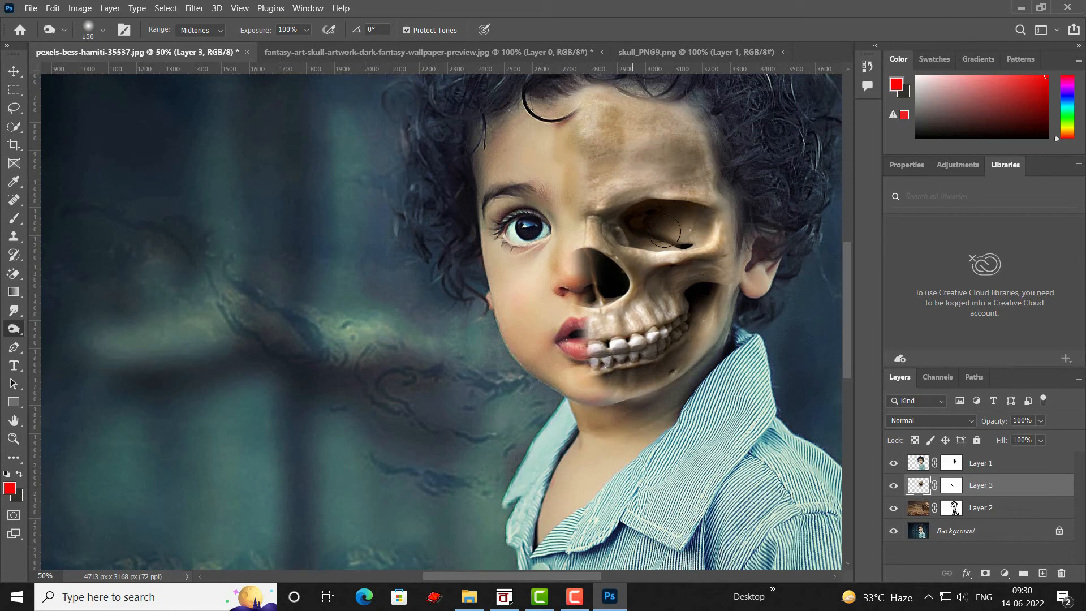
# - Darken the skull's chin and lower jaw on Layer 3 with the 150 px Burn tool at 100% exposure
pyautogui.scroll(-2, 644, 267)
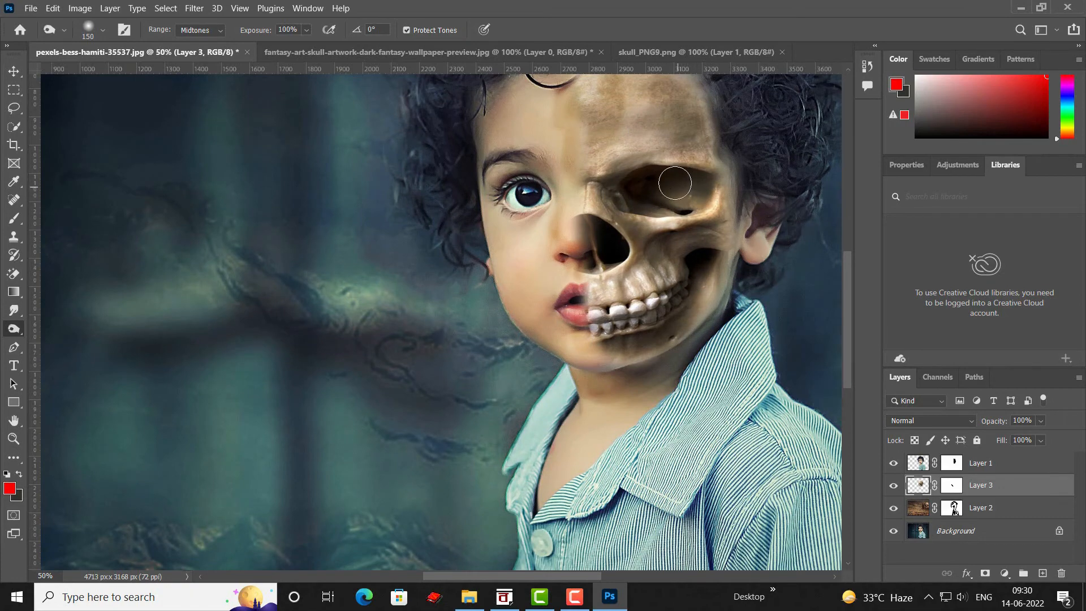
pyautogui.scroll(1, 615, 111)
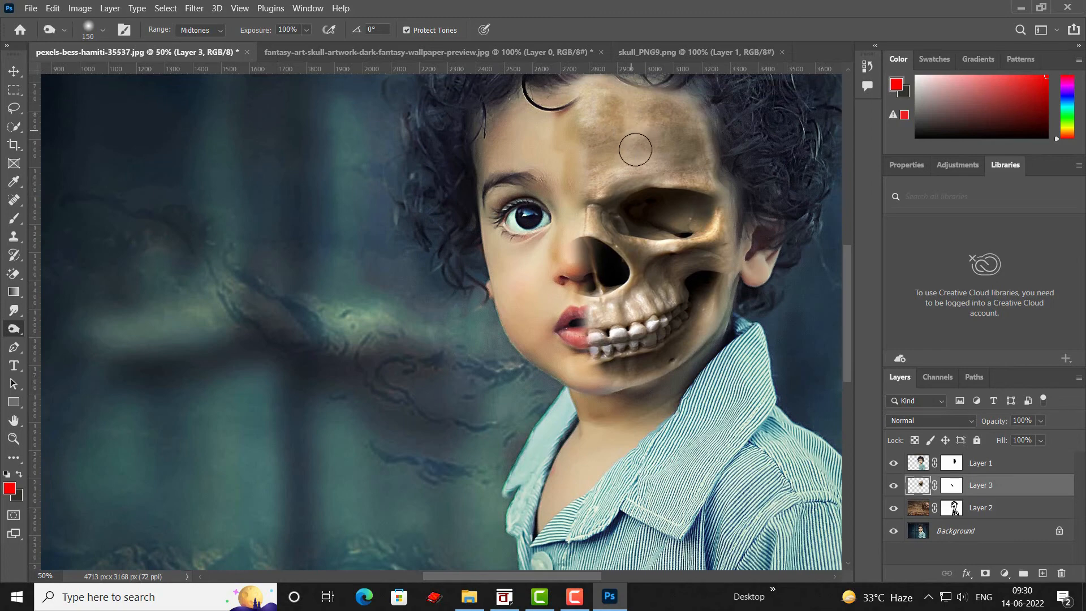
pyautogui.scroll(2, 645, 237)
pyautogui.scroll(2, 652, 234)
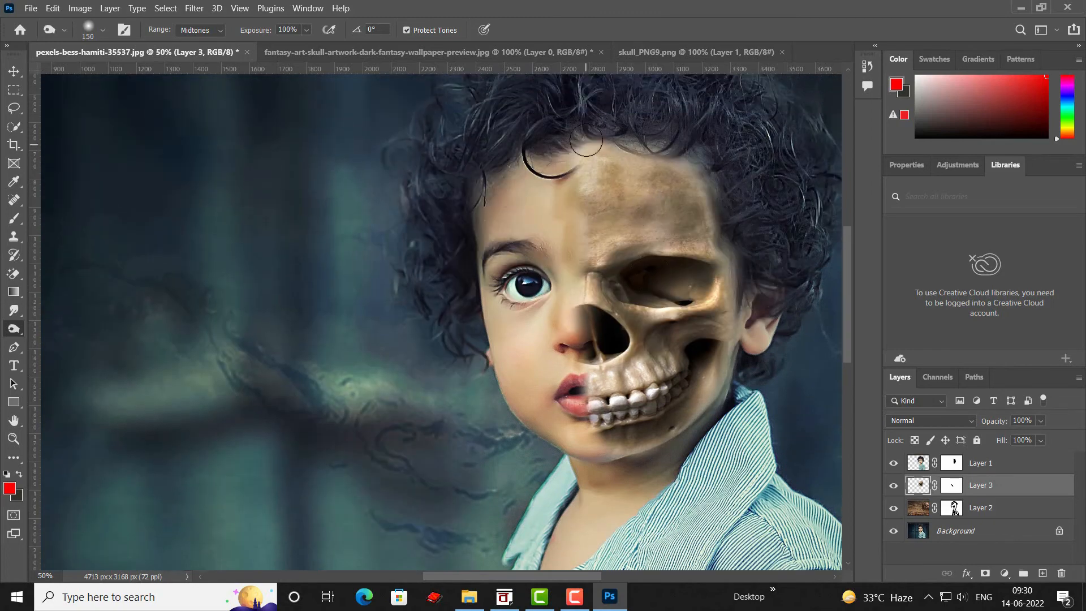
pyautogui.scroll(-3, 600, 284)
pyautogui.scroll(-3, 547, 286)
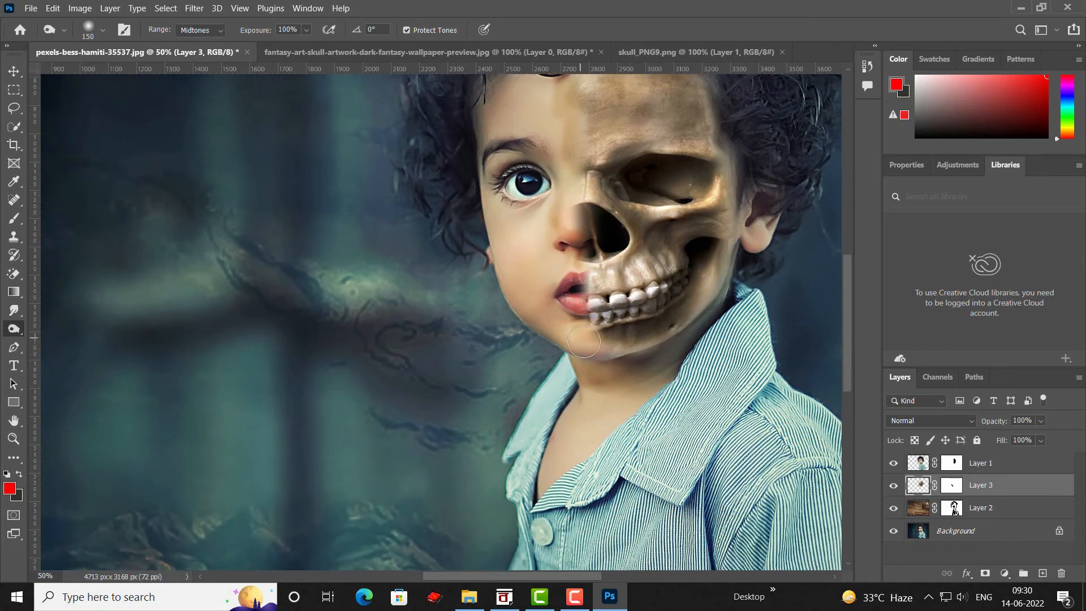
pyautogui.moveTo(598, 337)
pyautogui.mouseDown()
pyautogui.moveTo(633, 339)
pyautogui.moveTo(662, 315)
pyautogui.mouseUp()
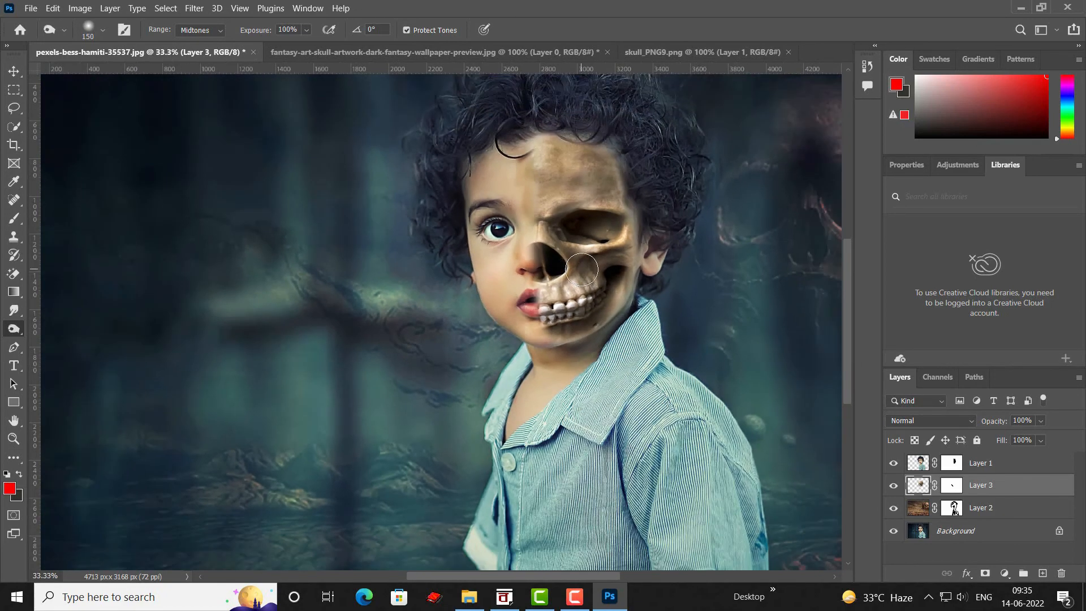
# - Export the composite as a Good-quality 4713 x 3168 px JPG to Downloads, overwriting pexels-bess-hamiti-35537, and check the file in File Explorer
pyautogui.hotkey('ctrl', '-')
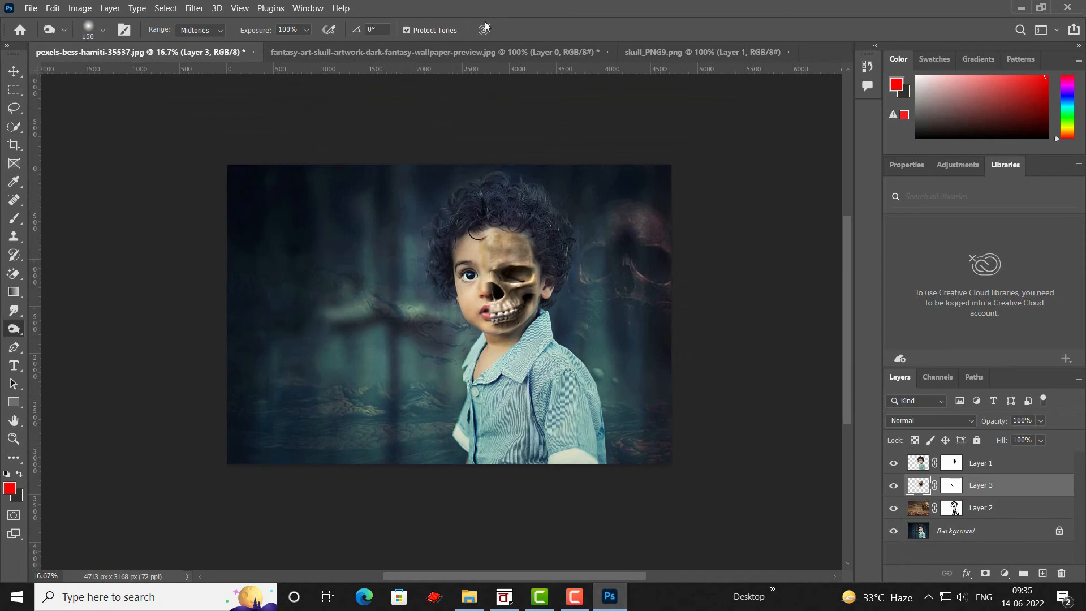
pyautogui.click(31, 9)
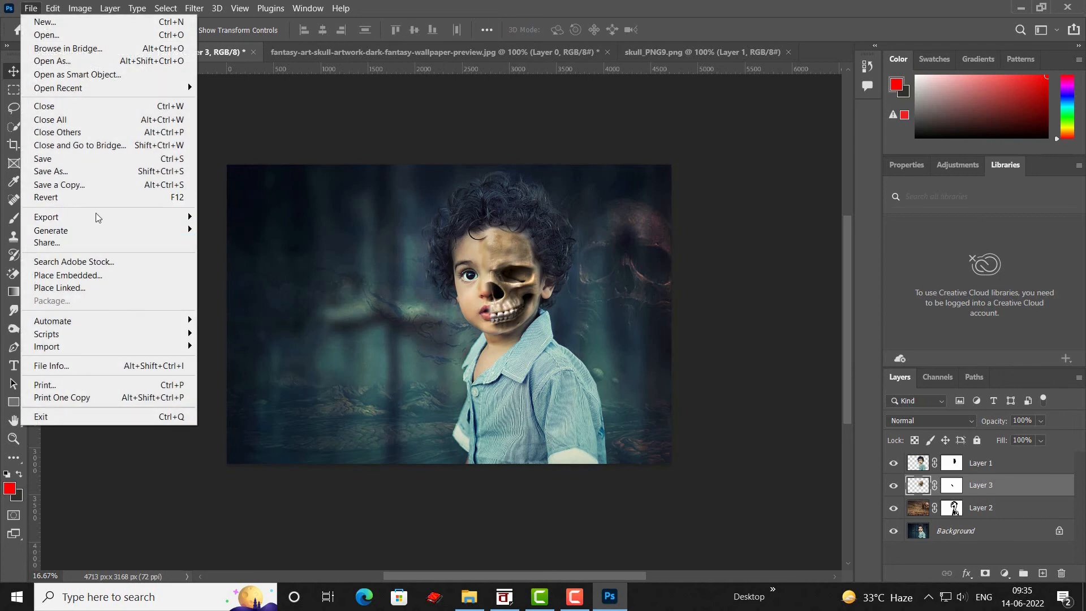
pyautogui.moveTo(104, 221)
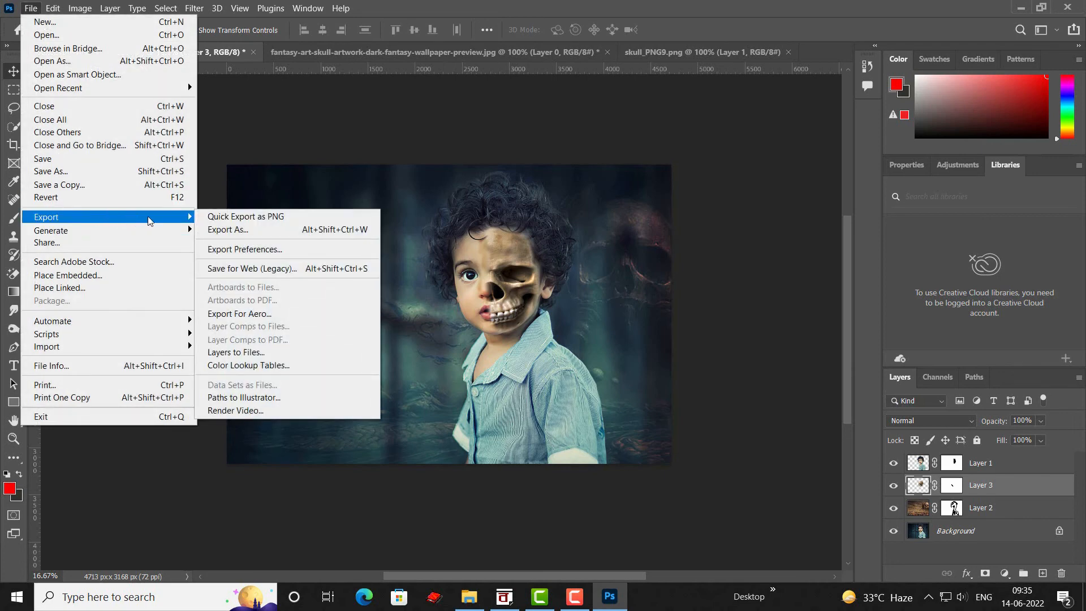
pyautogui.click(256, 236)
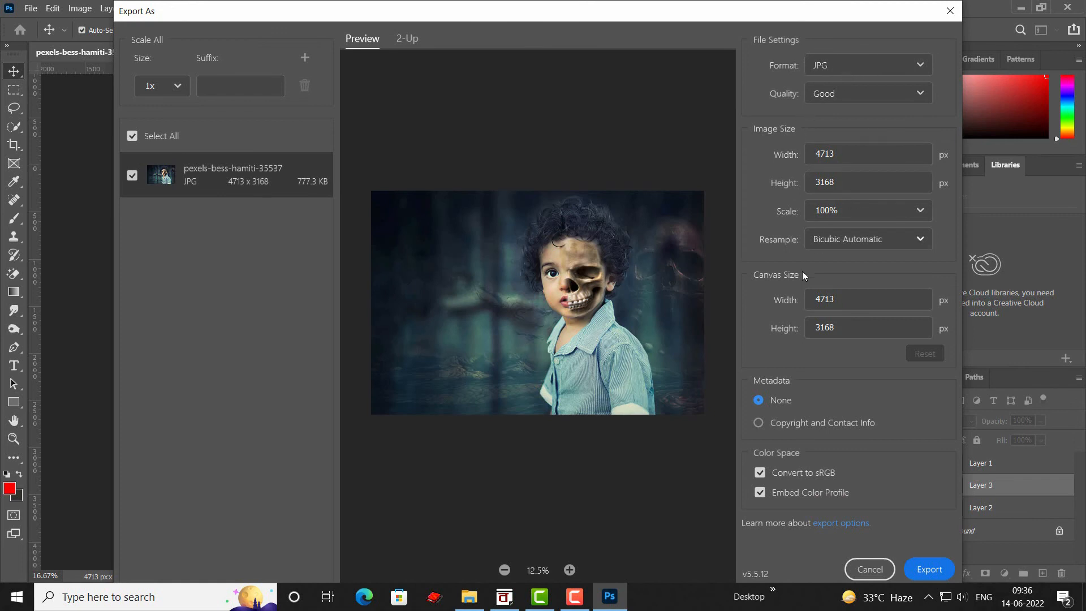
pyautogui.click(942, 572)
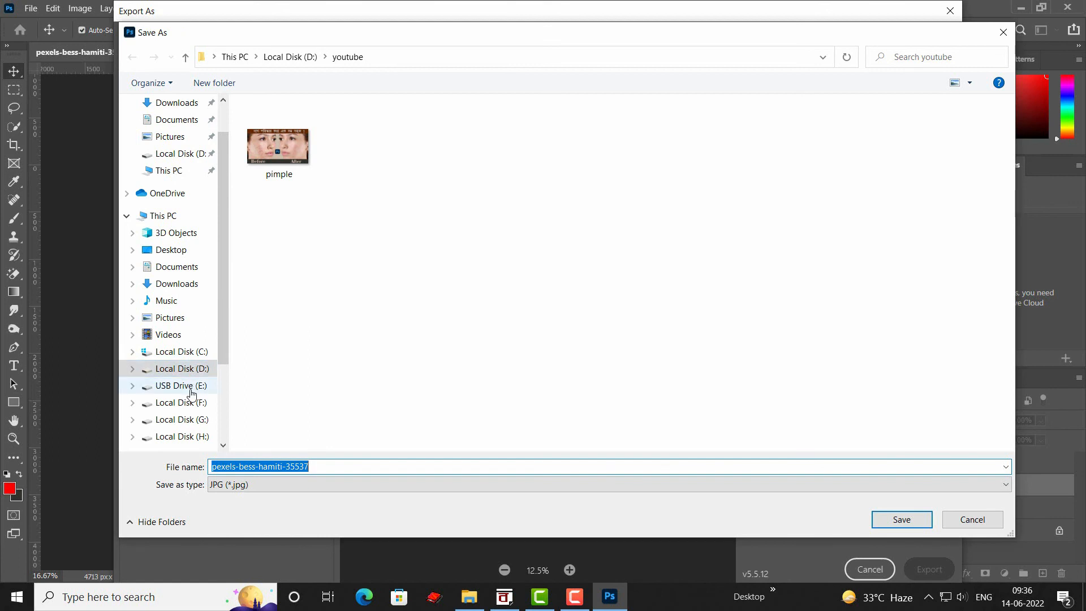
pyautogui.click(148, 283)
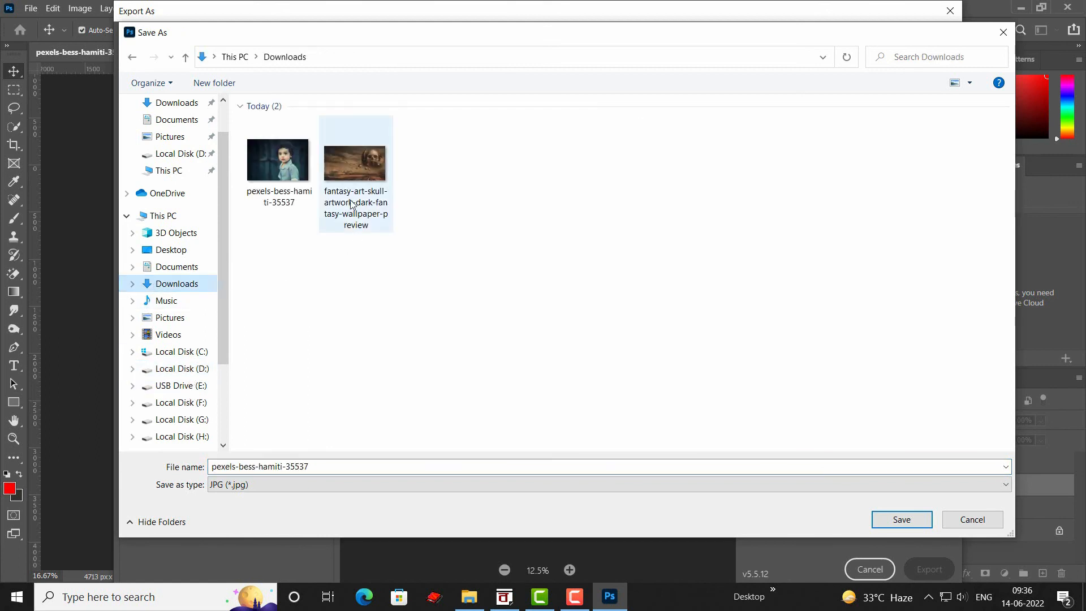
pyautogui.click(899, 525)
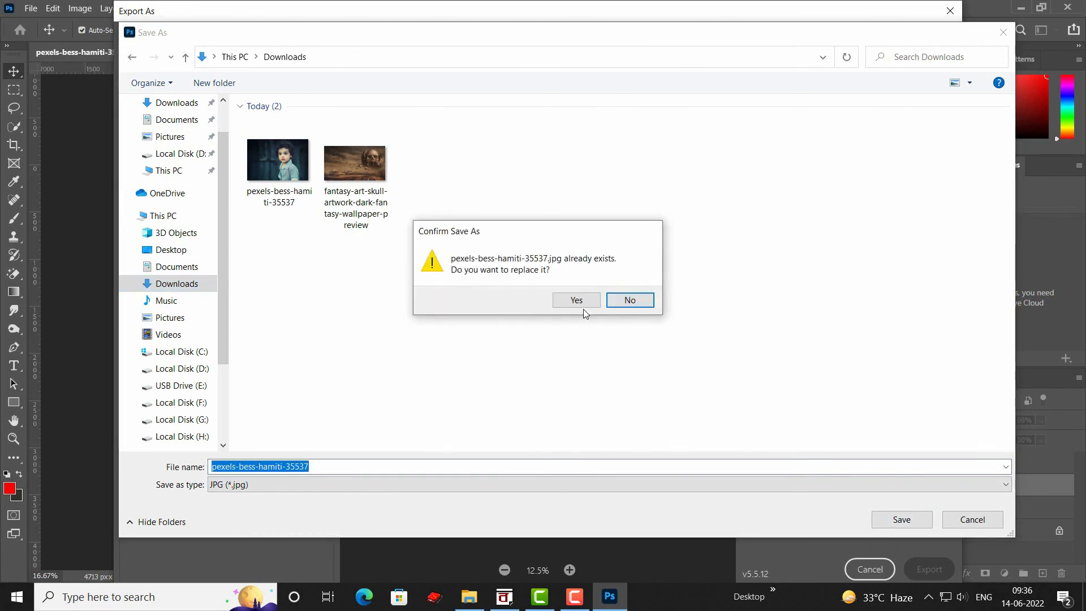
pyautogui.click(583, 304)
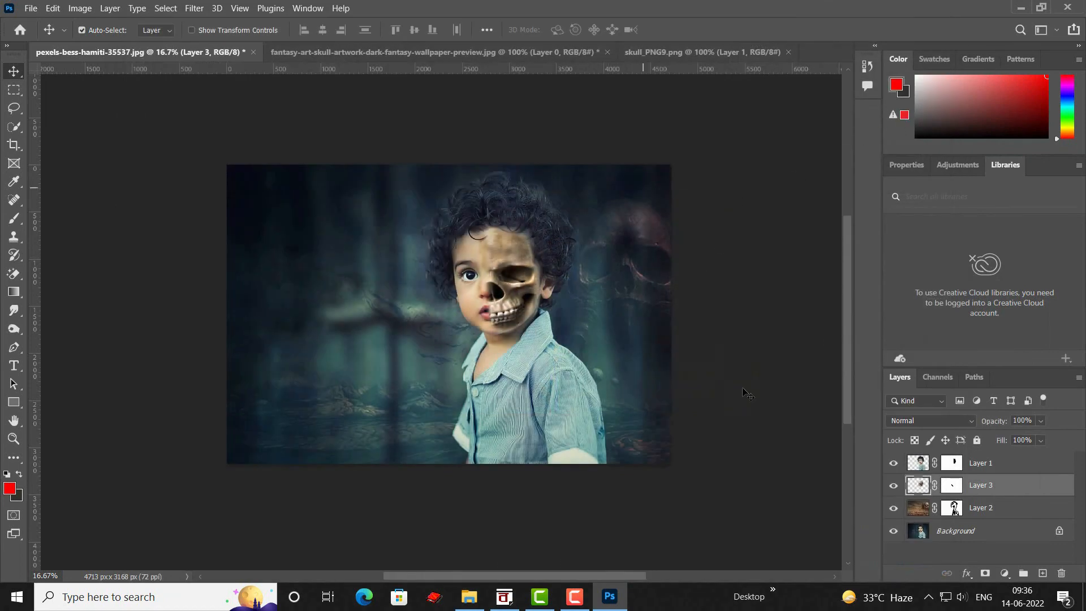
pyautogui.click(470, 597)
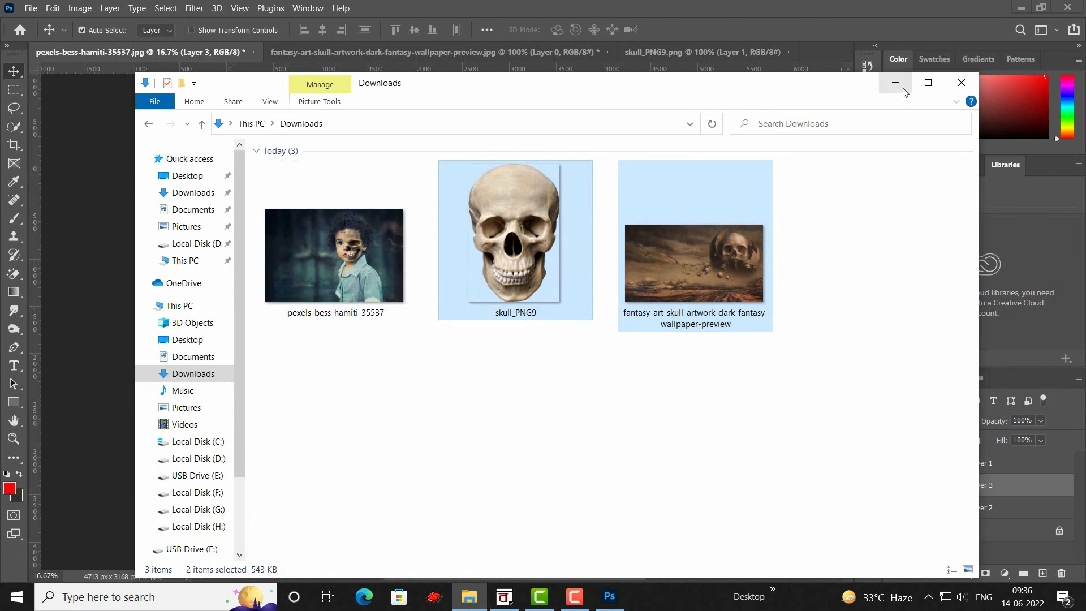
pyautogui.click(959, 88)
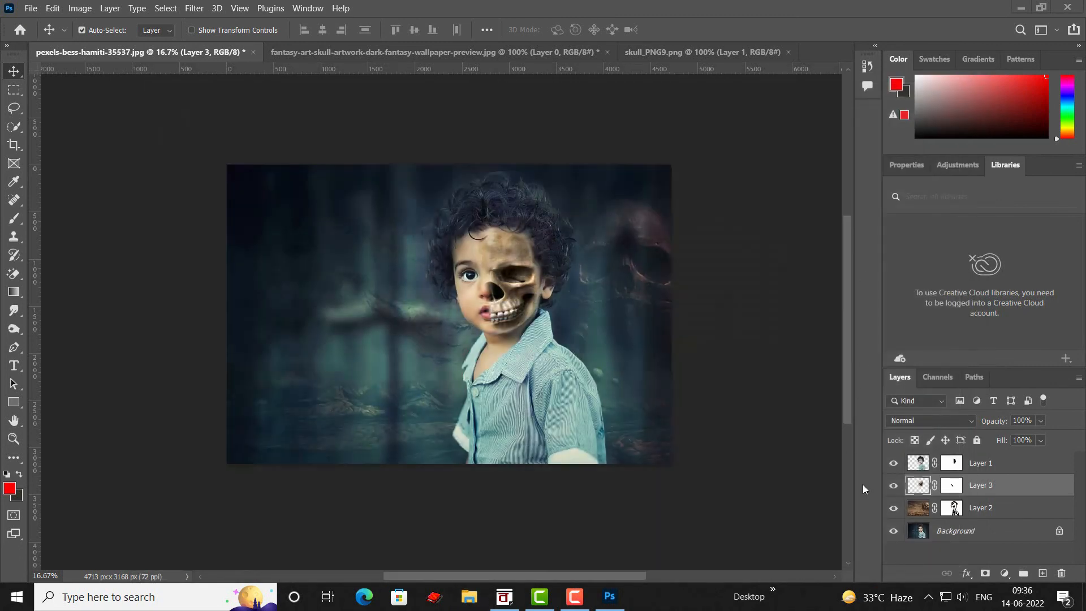